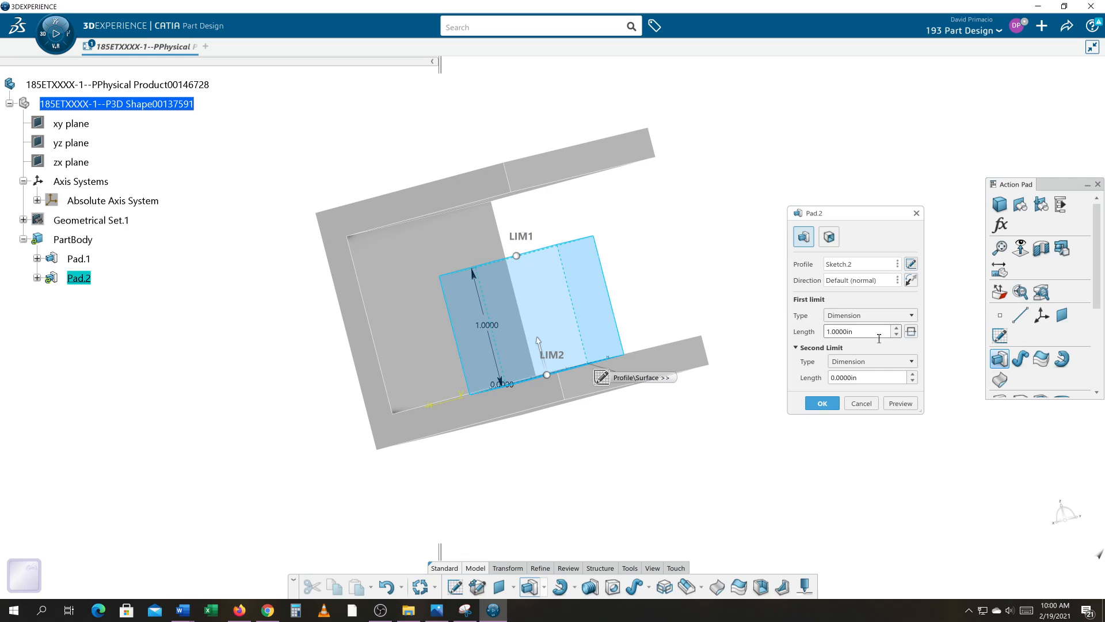
Set the first limit of the inner block's pad to Up to next, preview it and accept the definition.
click(868, 316)
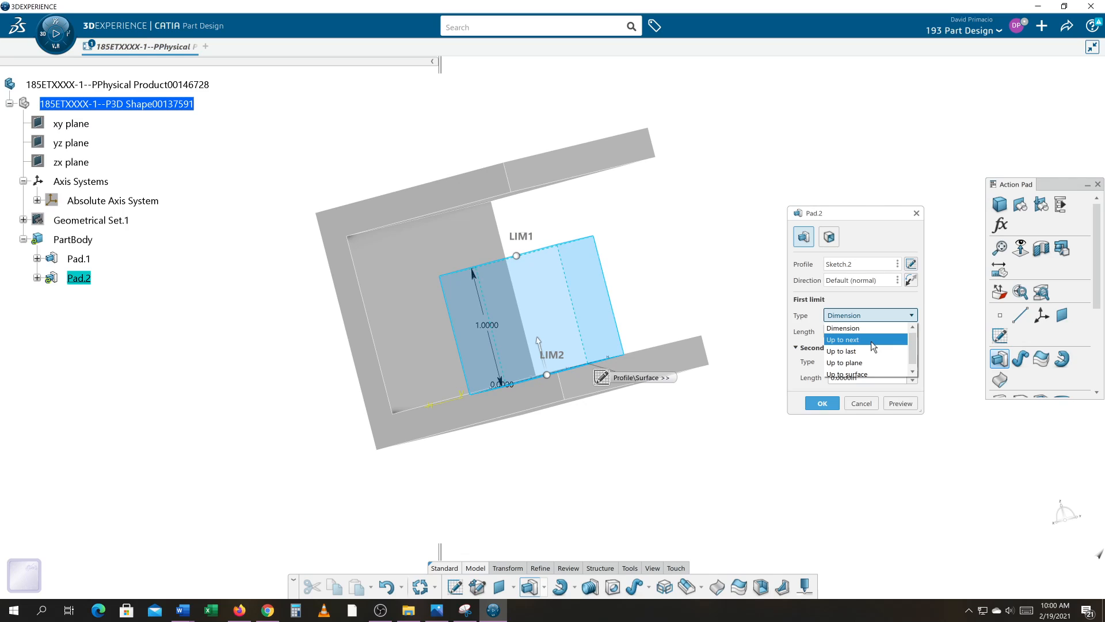
click(865, 340)
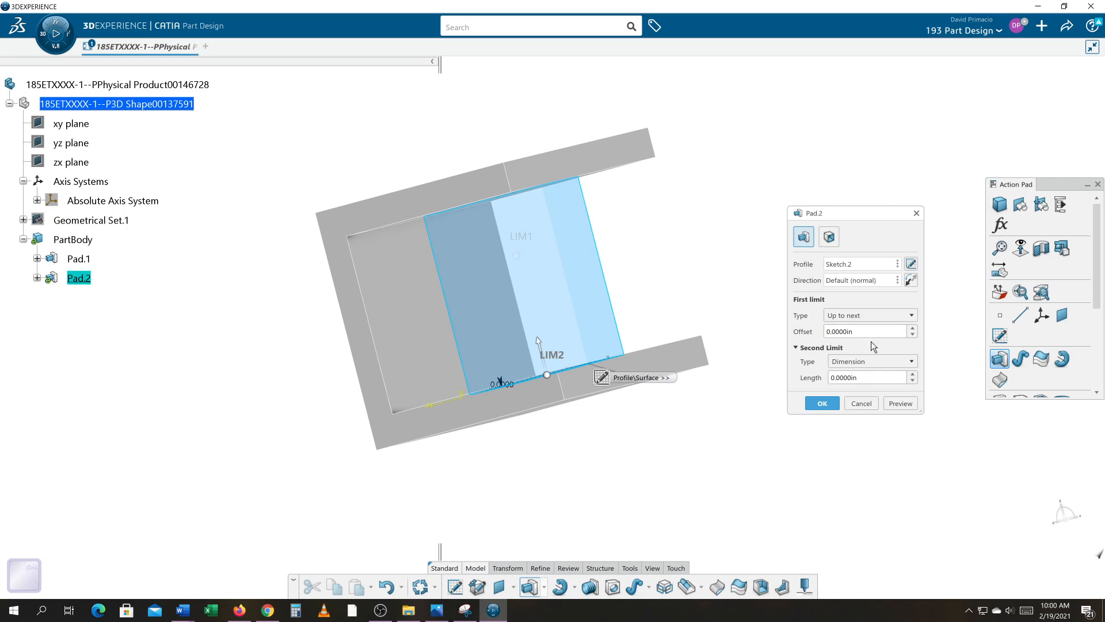
click(893, 403)
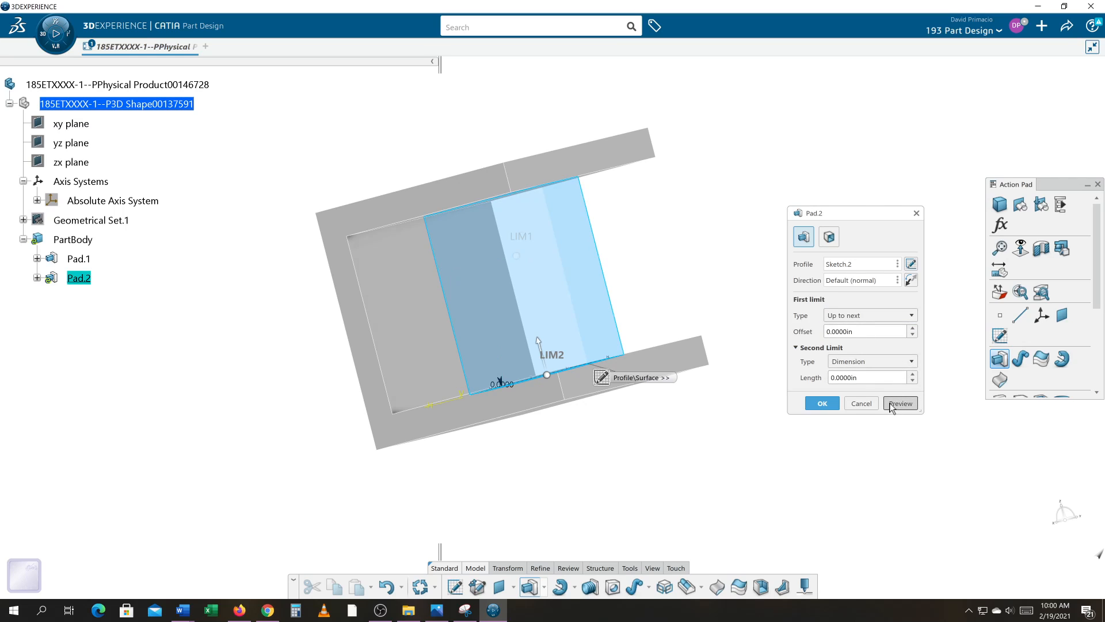
click(825, 403)
click(730, 357)
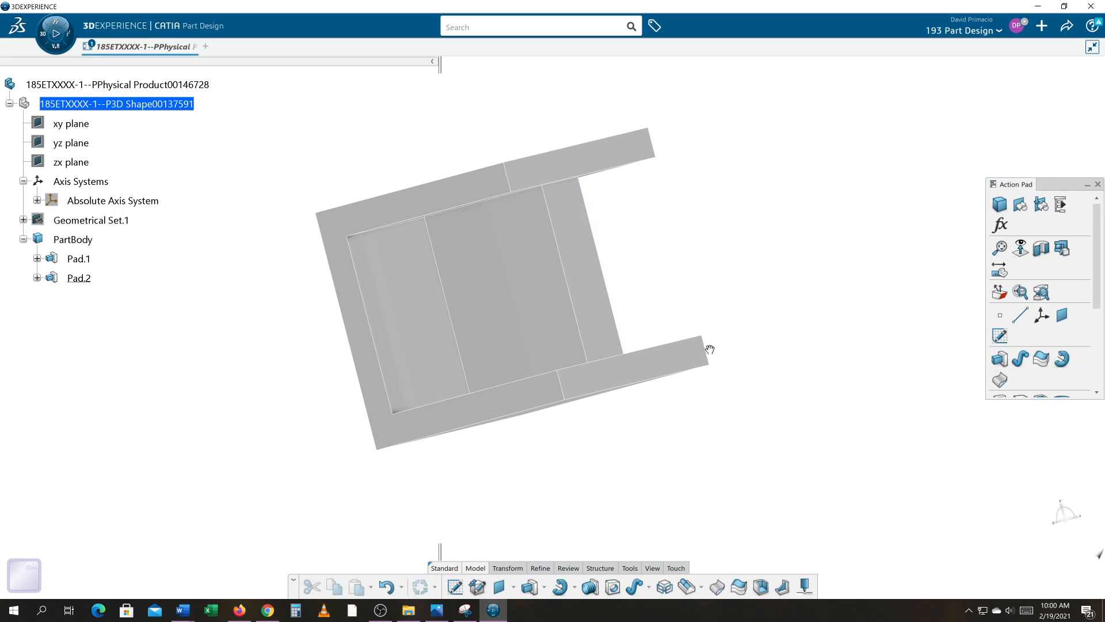
Redefine the inner block's pad with its first limit set to Up to last, previewing the result before accepting.
middle_drag(710, 348, 693, 467)
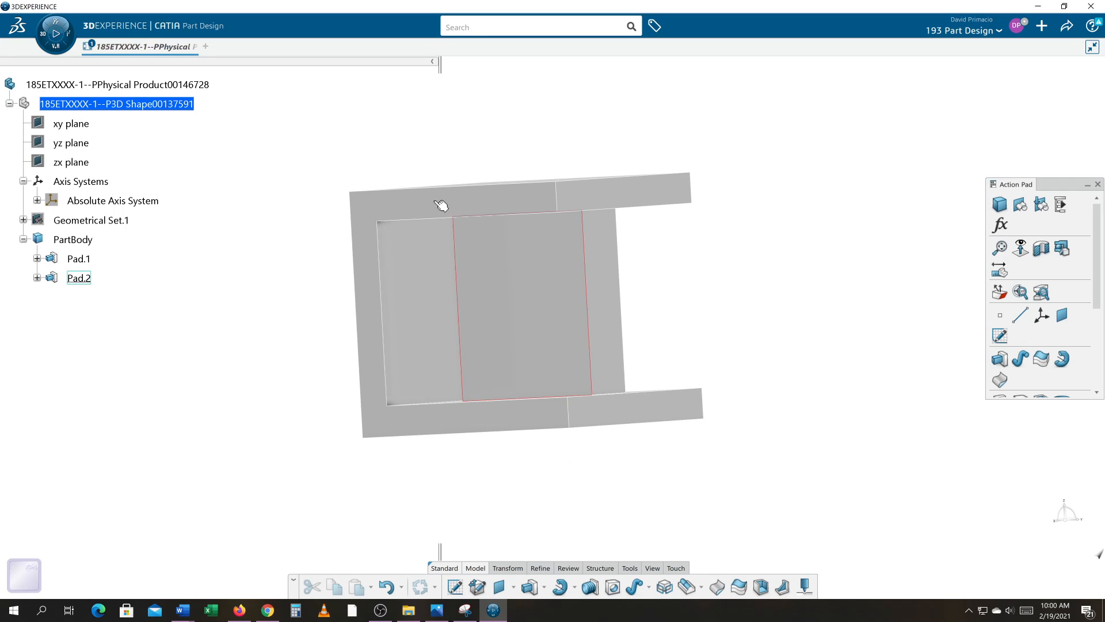
double_click(530, 309)
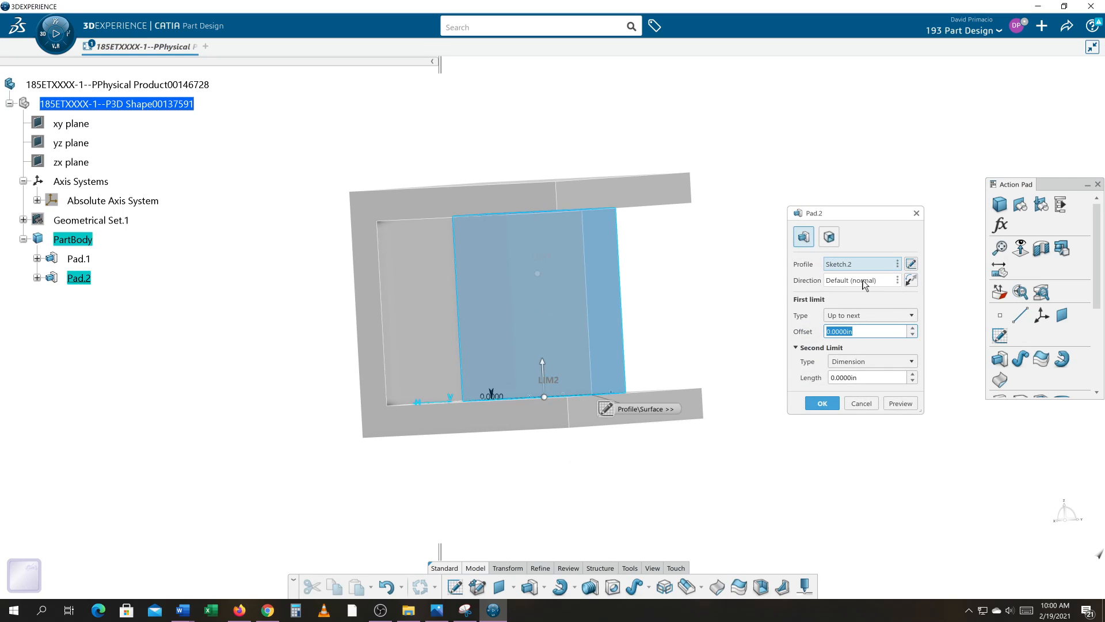
click(855, 324)
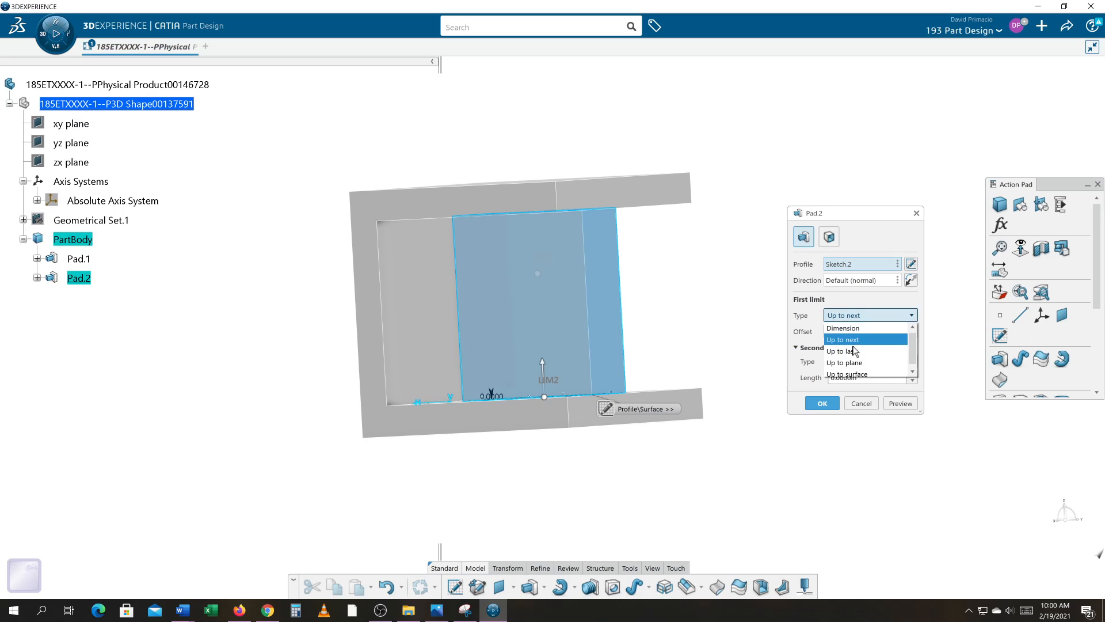
click(825, 363)
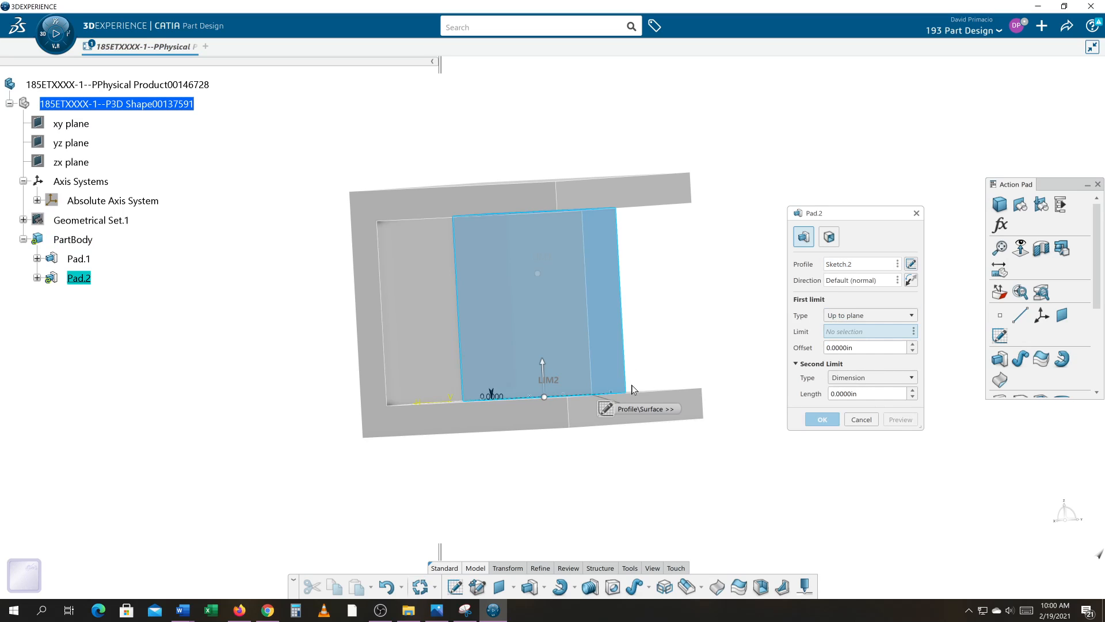
click(844, 316)
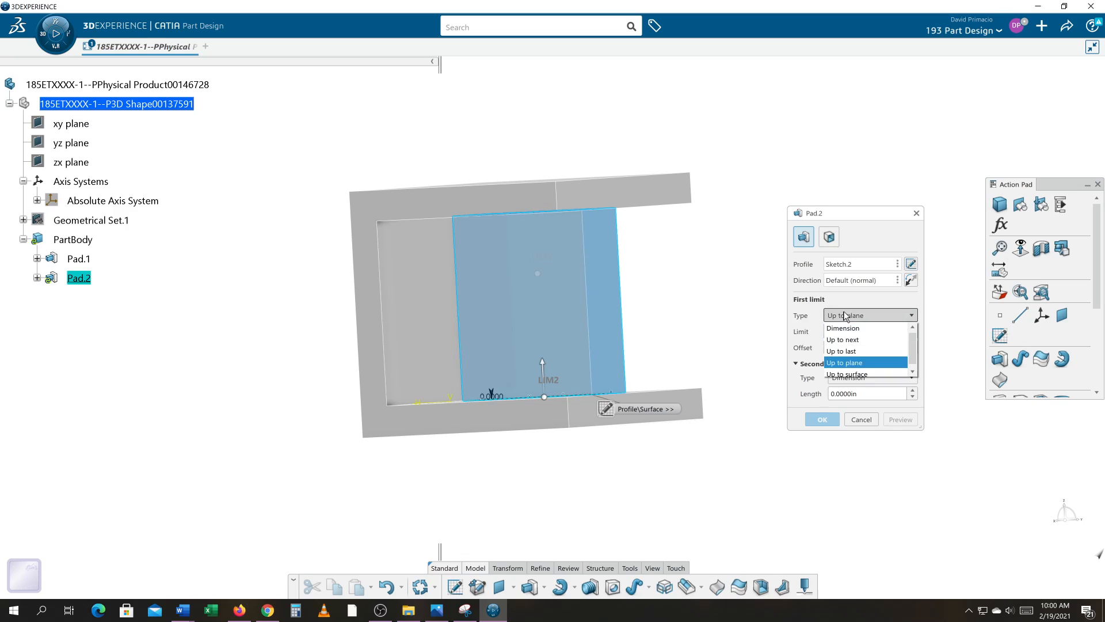
click(841, 351)
click(901, 407)
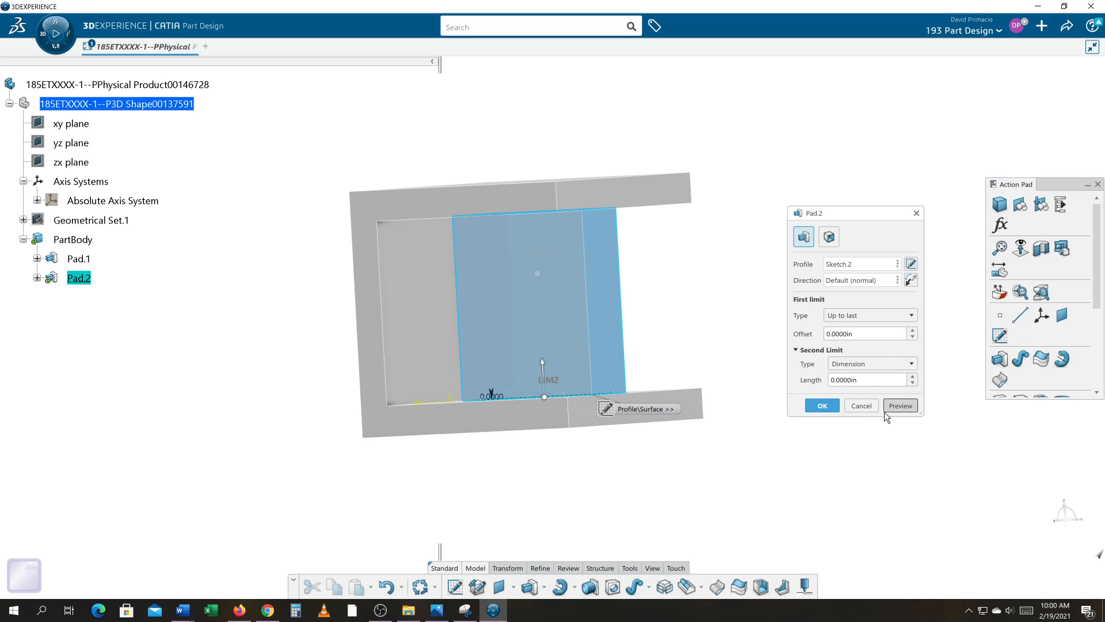
middle_drag(618, 482, 672, 405)
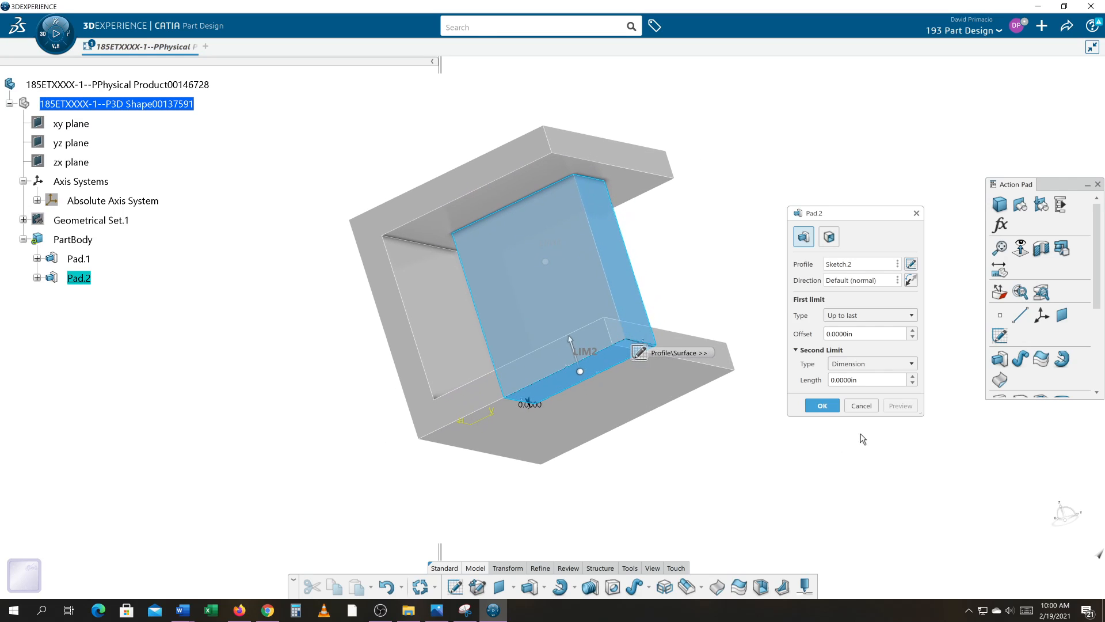
click(823, 409)
click(458, 473)
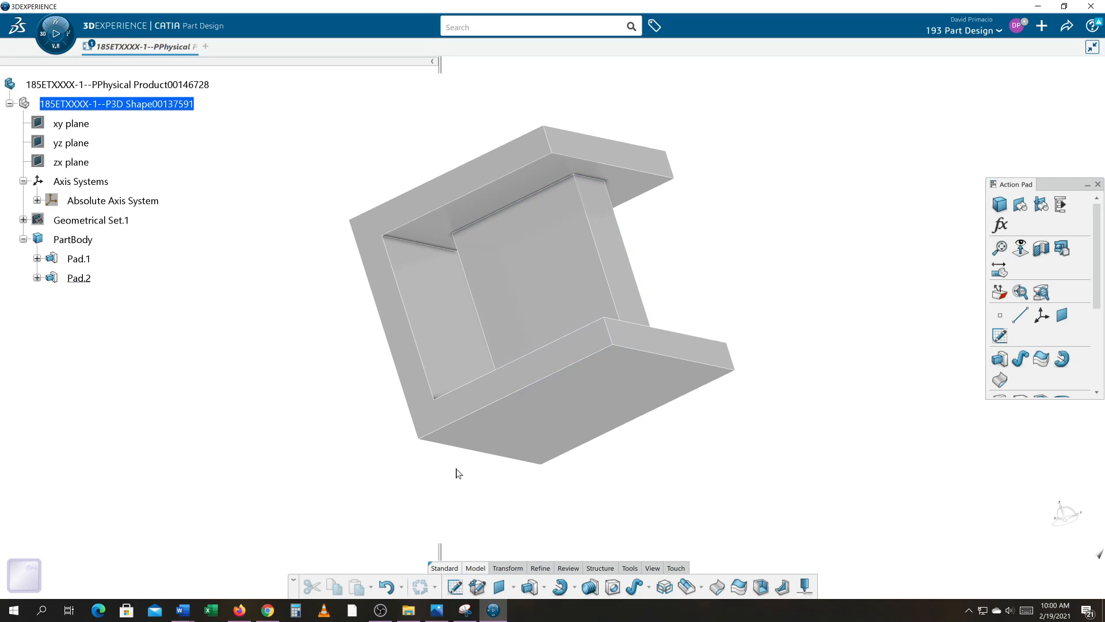
Change the inner block's first limit to Up to plane, using the underside of the upper flange as the limit.
middle_drag(413, 473, 478, 485)
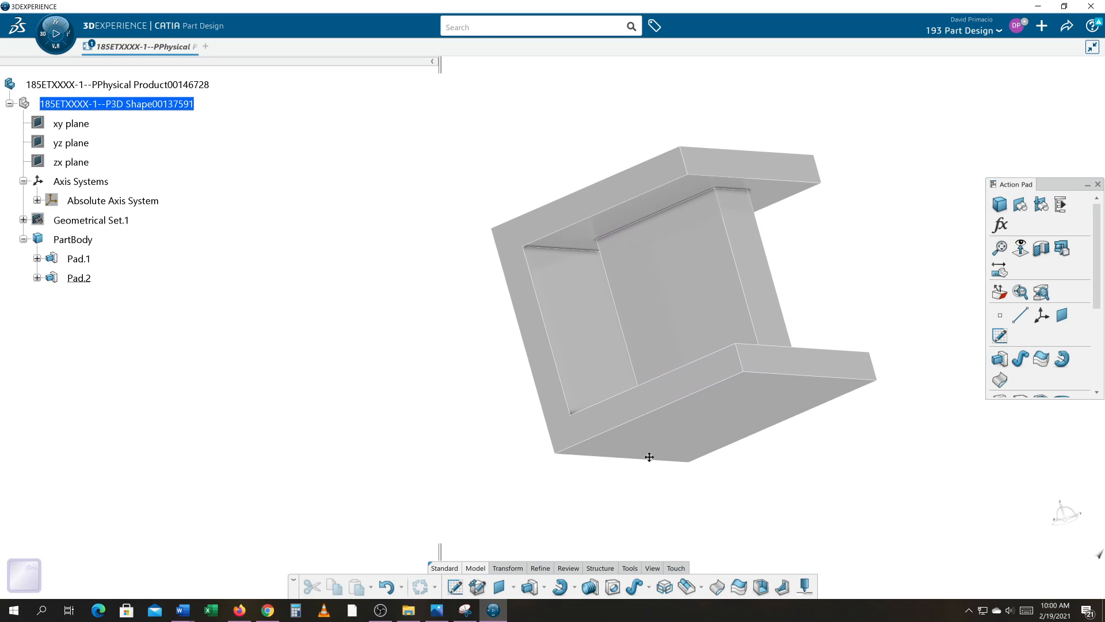
middle_drag(650, 457, 611, 522)
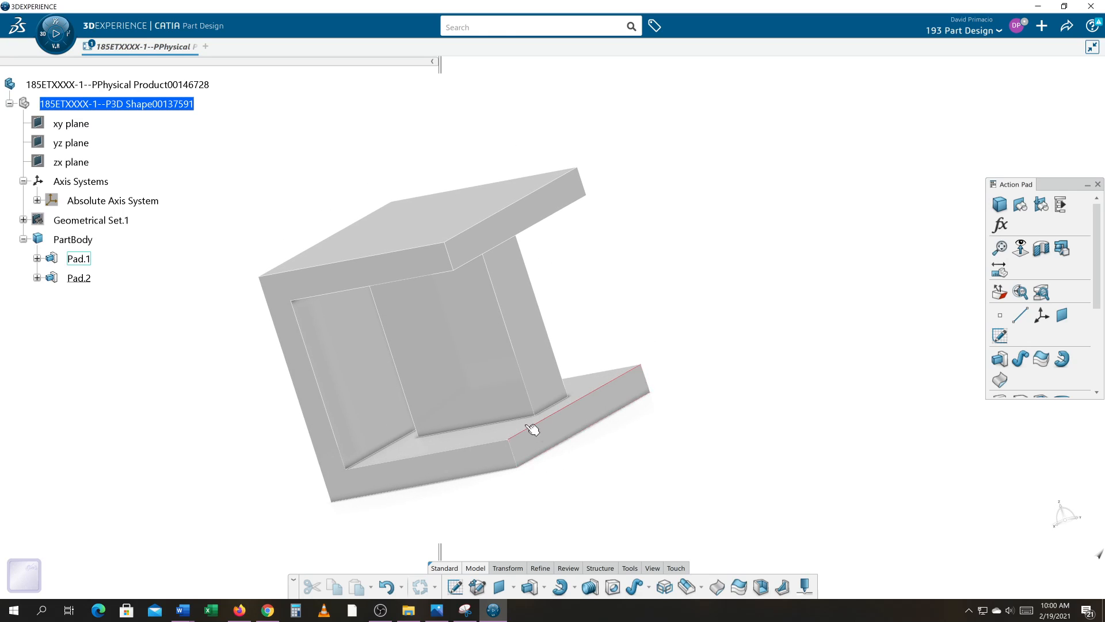
double_click(515, 406)
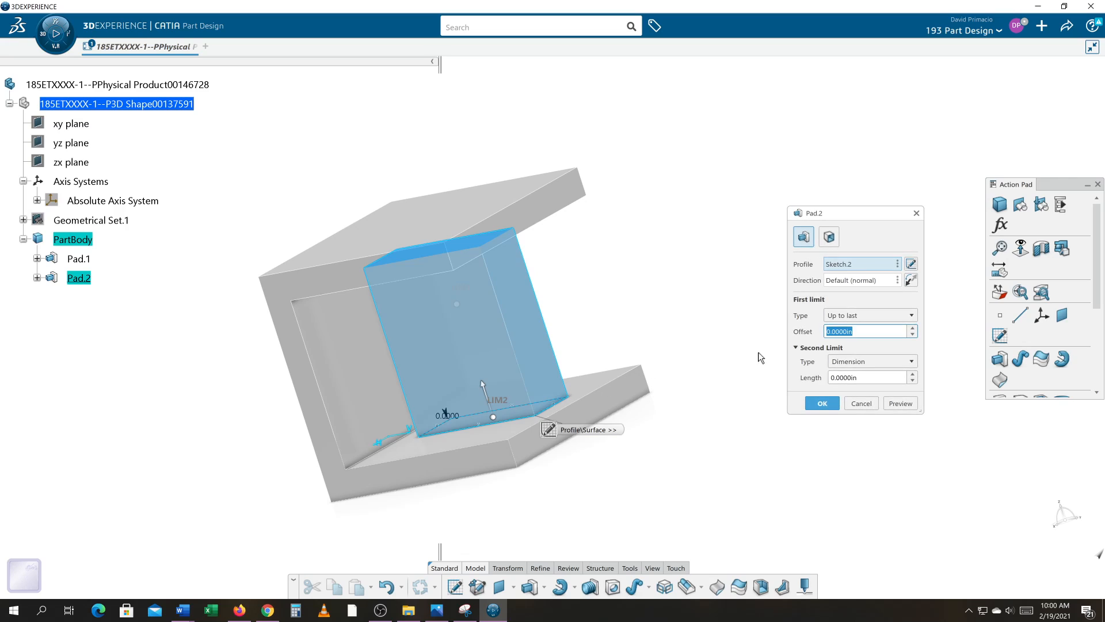
click(841, 316)
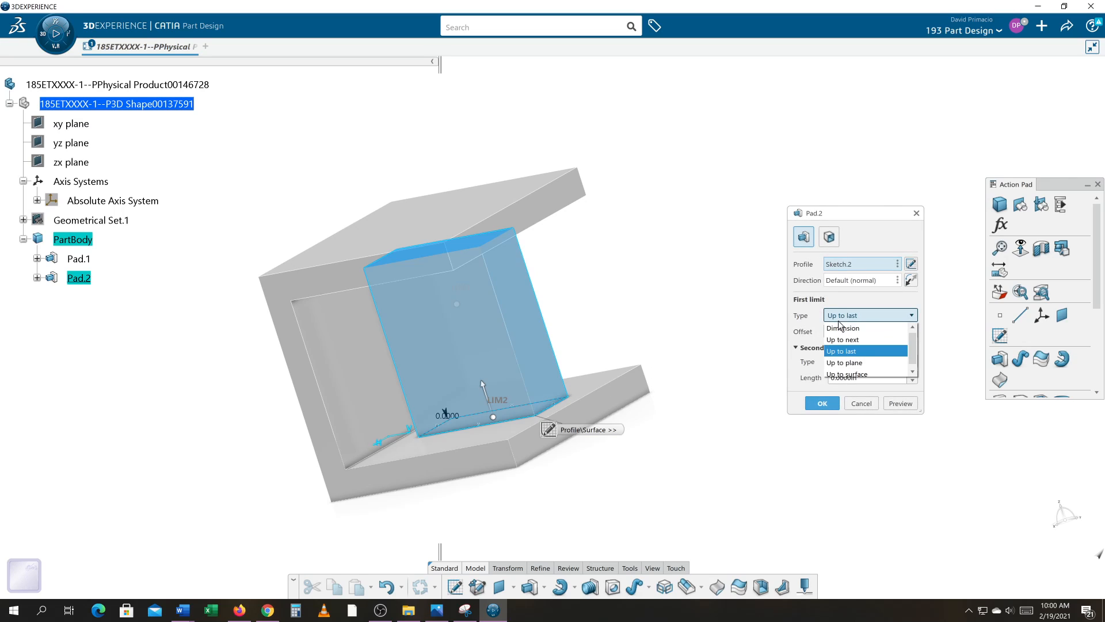
click(841, 362)
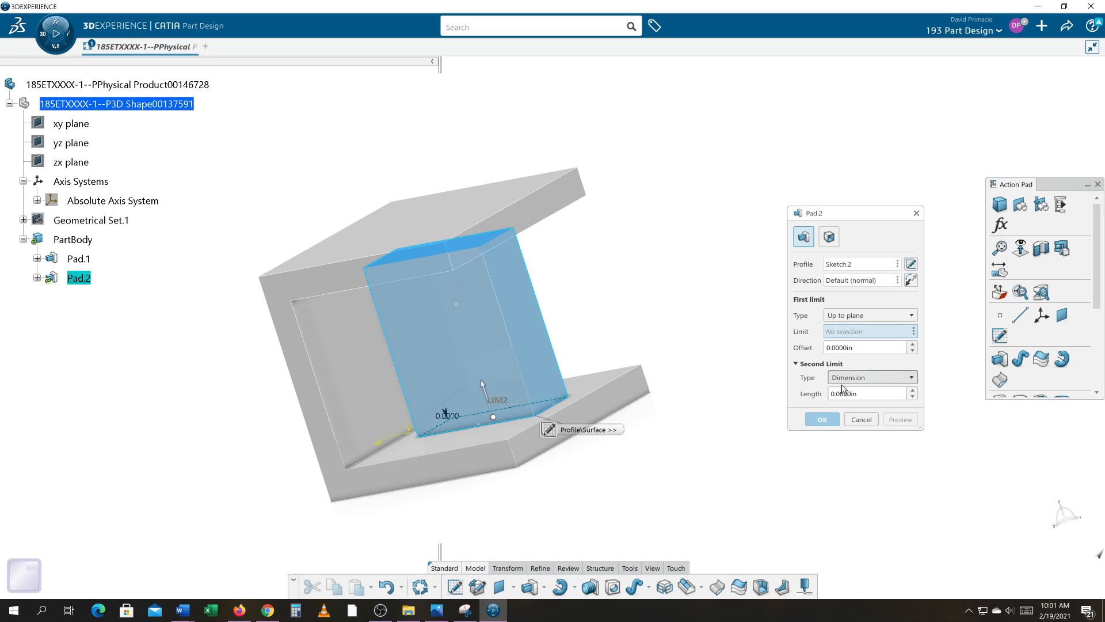
middle_drag(741, 416, 686, 350)
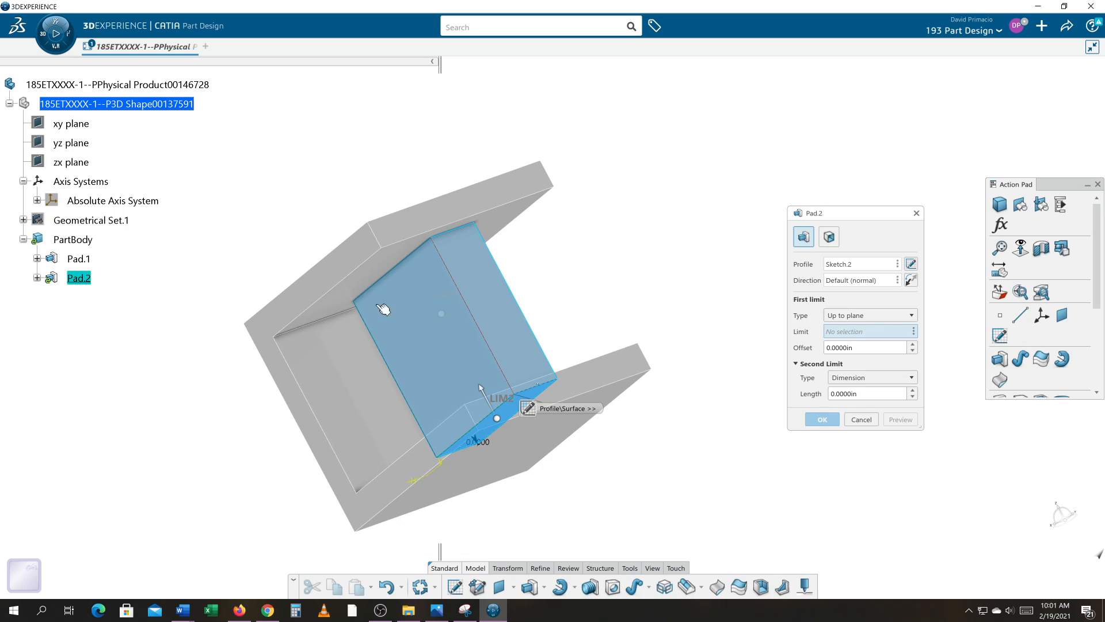
click(357, 287)
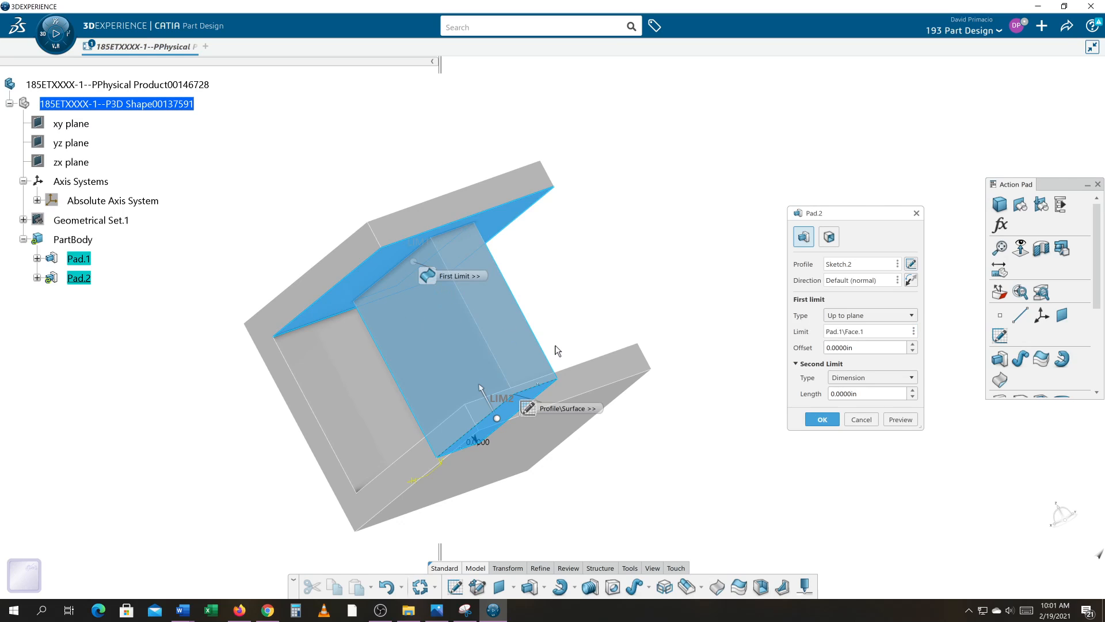
click(821, 419)
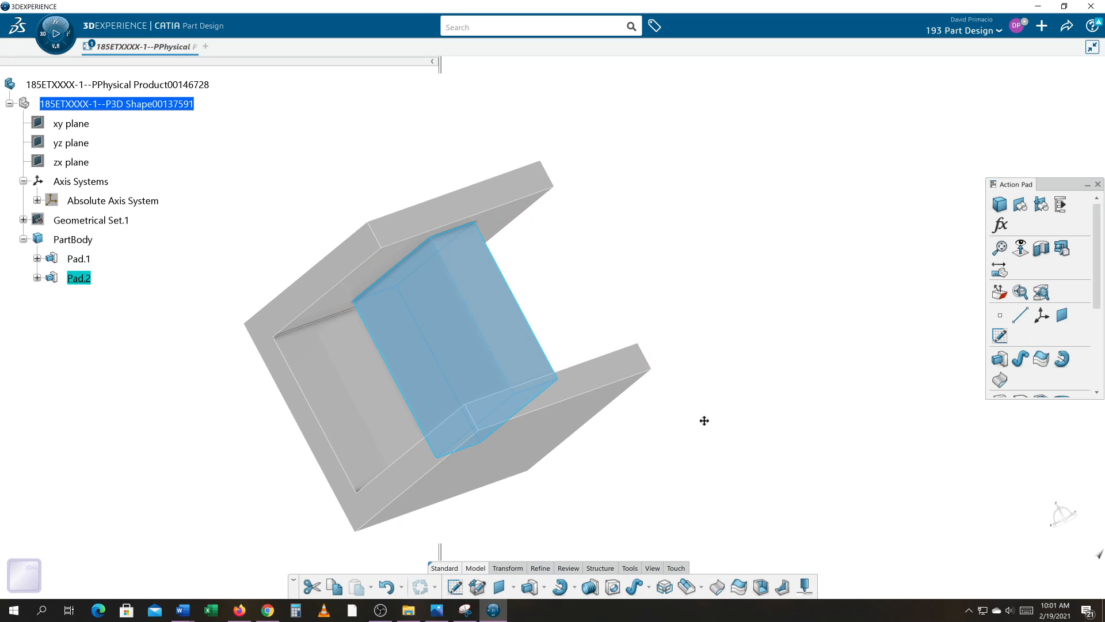
Change Pad.2's first limit to Up to surface, using the underside of the upper flange as the limiting face.
mouse_move(705, 419)
middle_down()
mouse_move(723, 412)
mouse_move(726, 440)
mouse_move(723, 425)
middle_up()
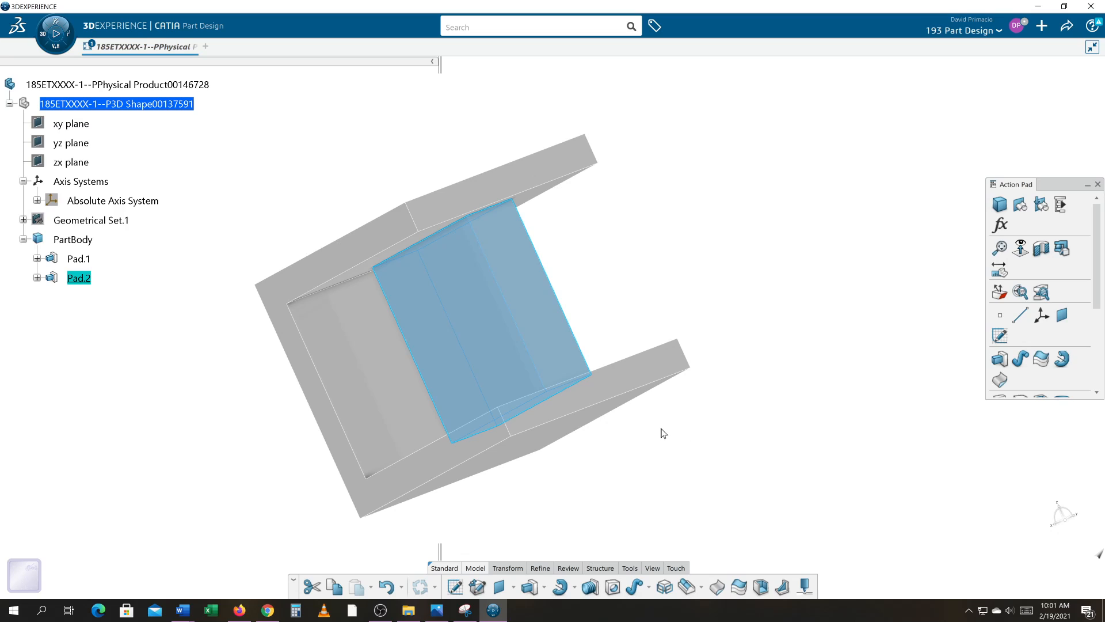
click(37, 279)
double_click(78, 278)
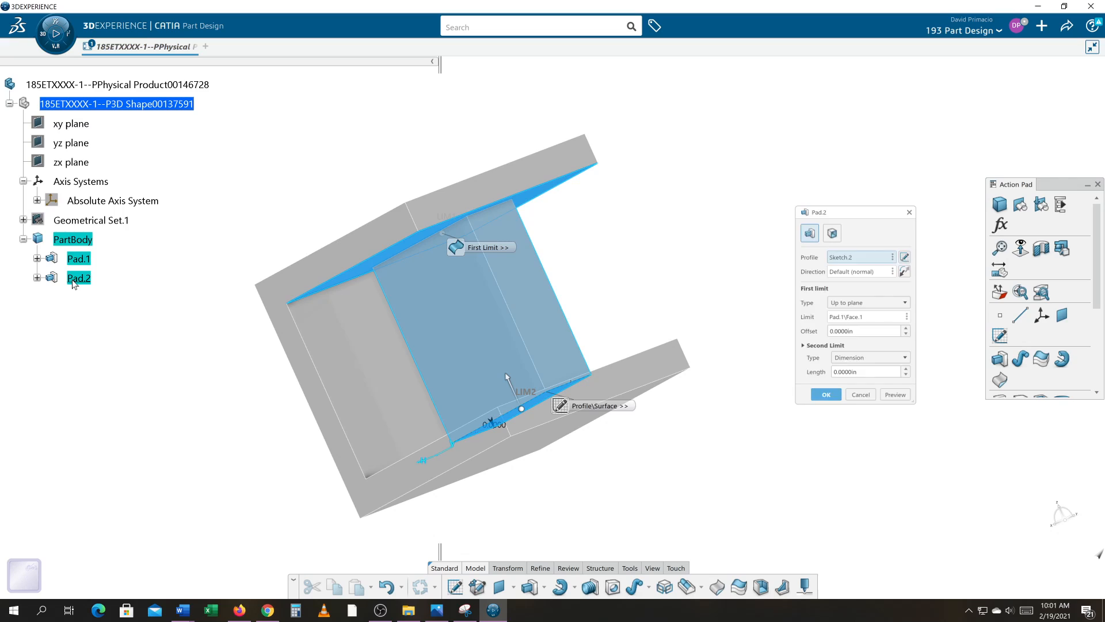
click(832, 316)
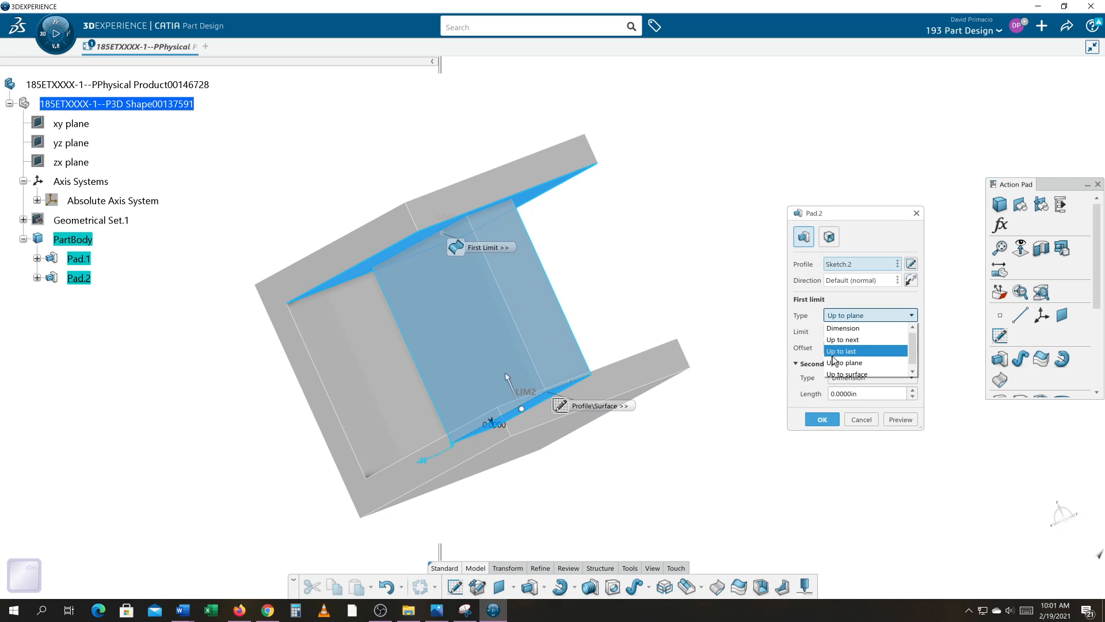
click(912, 370)
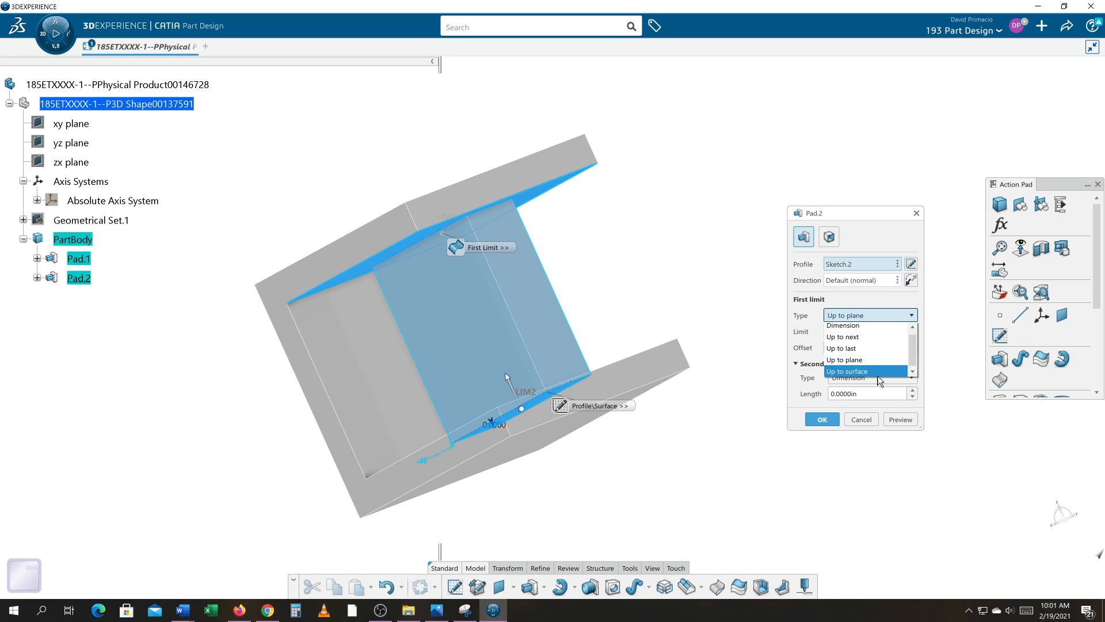
click(872, 373)
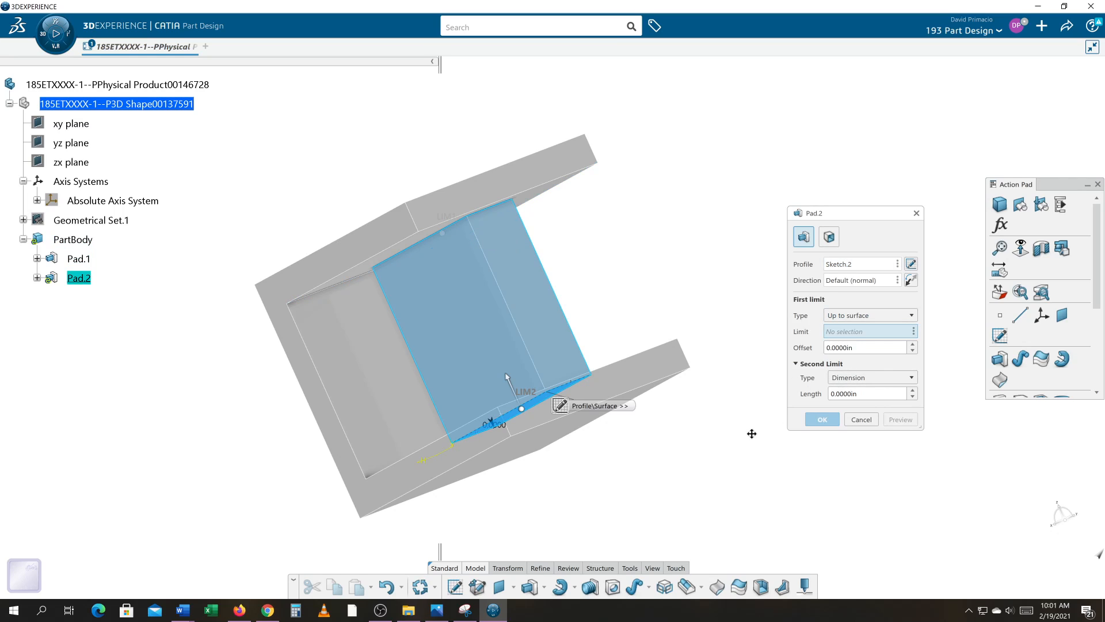
middle_drag(752, 433, 720, 387)
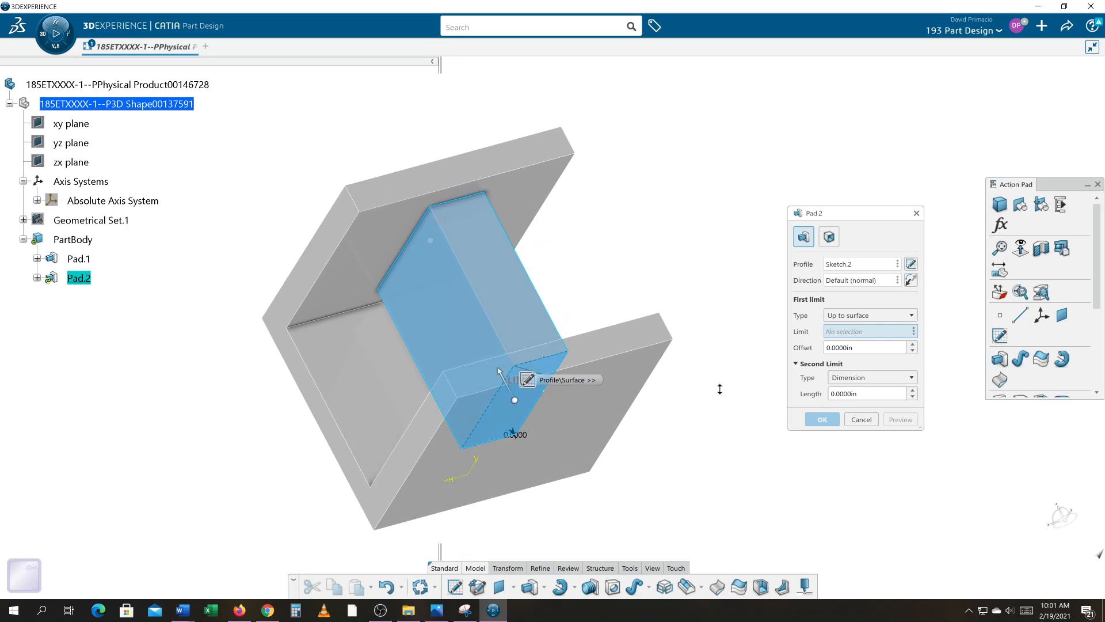
click(351, 270)
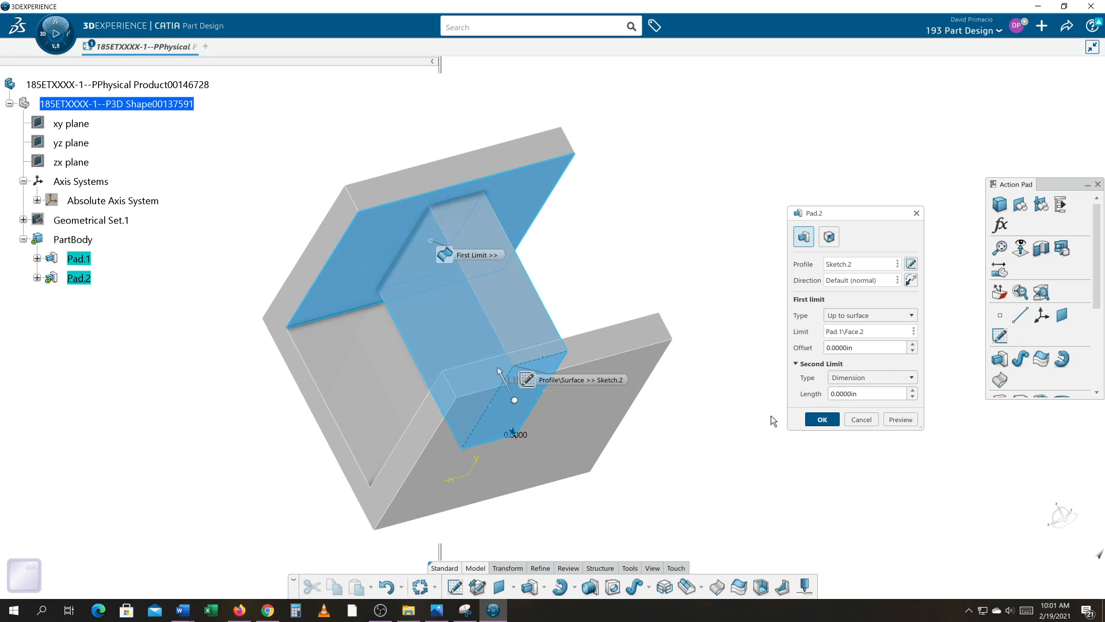
middle_drag(776, 410, 677, 493)
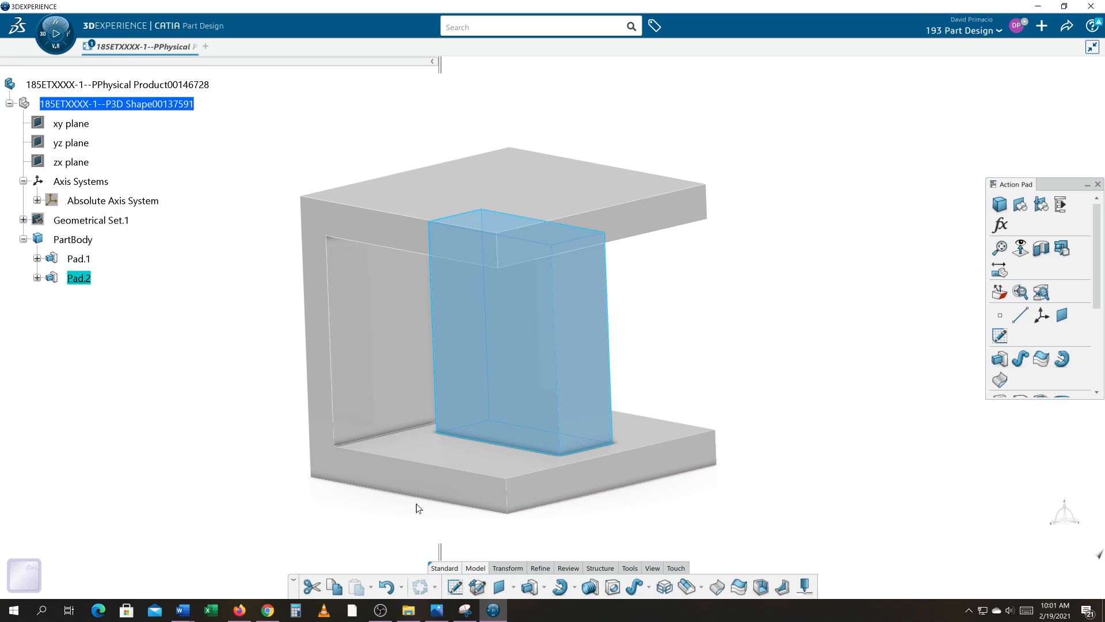
Open Pad.1's C-shaped profile sketch and set the outer height above the horizontal axis to 2 in.
click(37, 259)
double_click(96, 279)
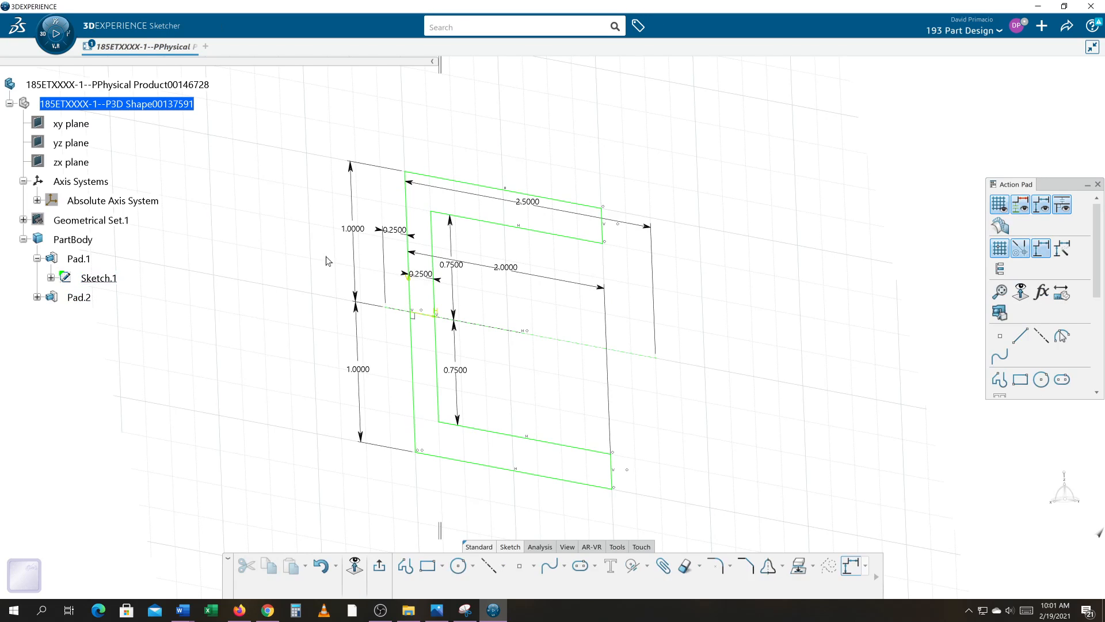
double_click(352, 229)
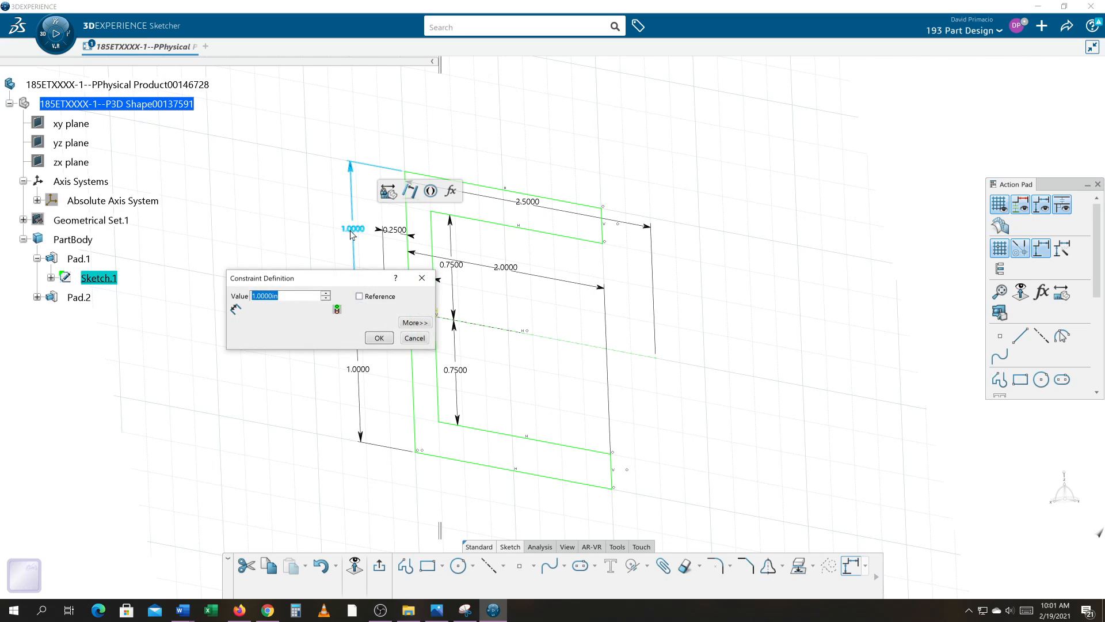
text(2)
click(369, 336)
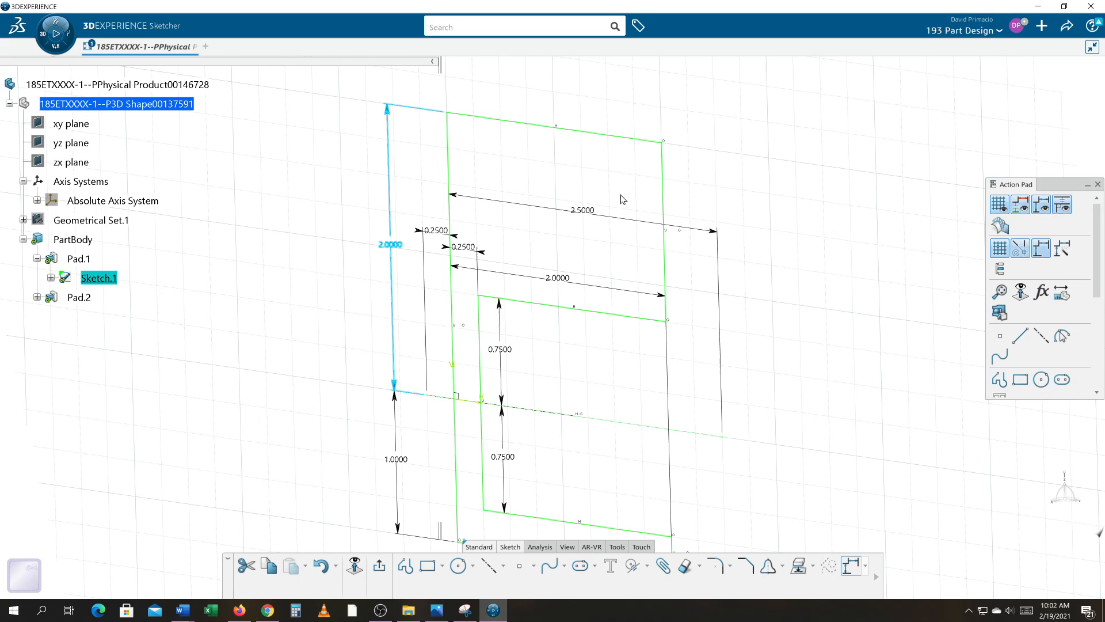
Delete the 0.75 in dimension between the horizontal axis and the upper inner edge of the C profile.
mouse_move(564, 298)
middle_down()
mouse_move(585, 293)
mouse_move(520, 317)
middle_up()
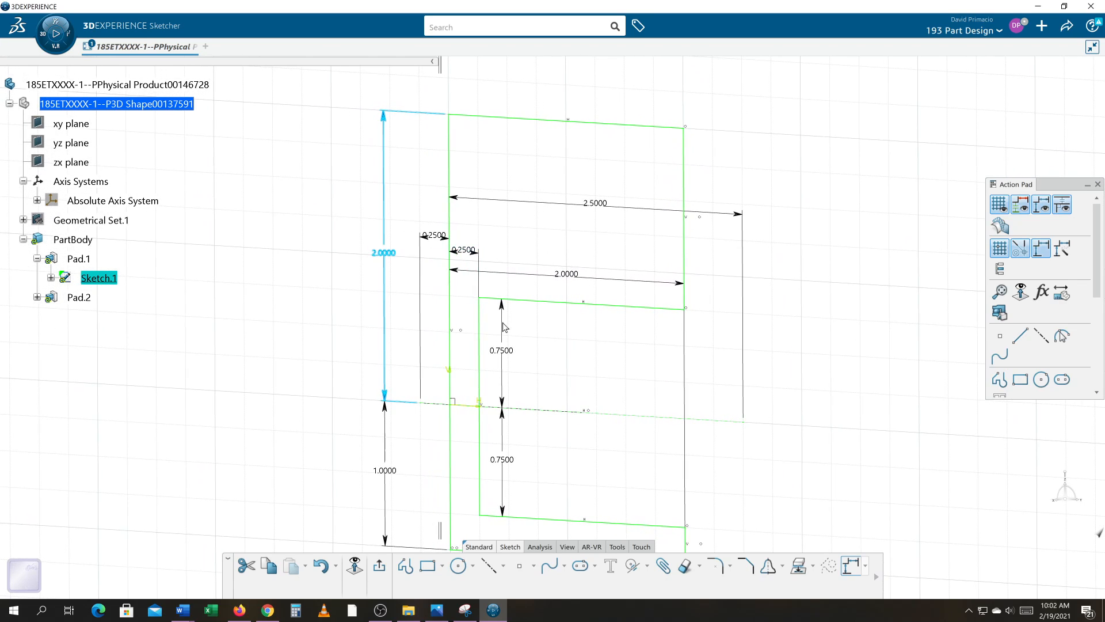
double_click(506, 354)
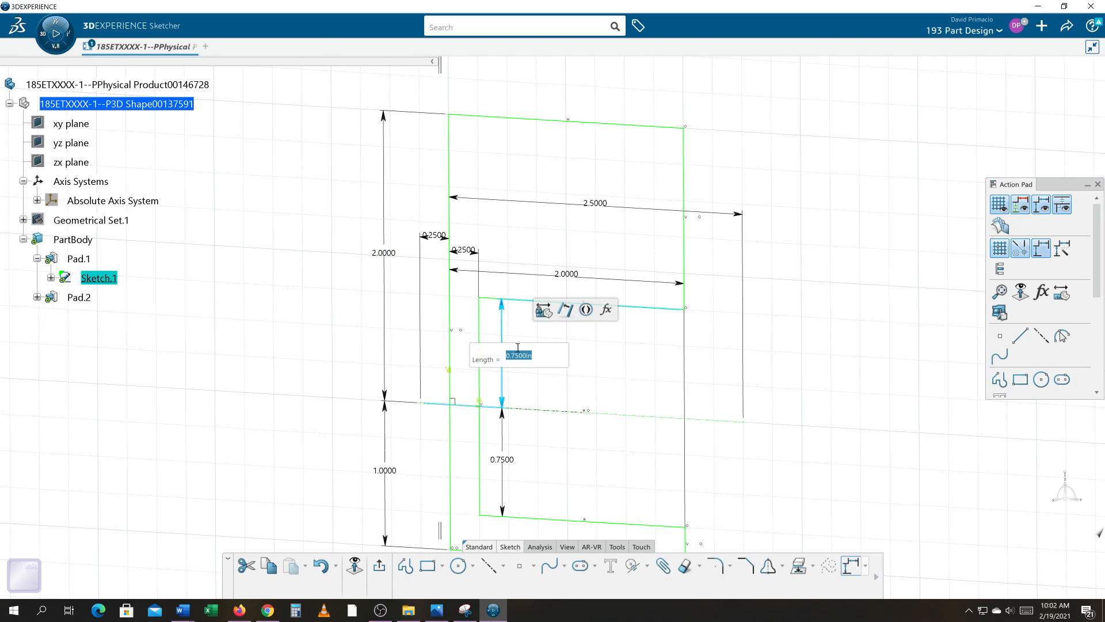
click(549, 362)
key(Return)
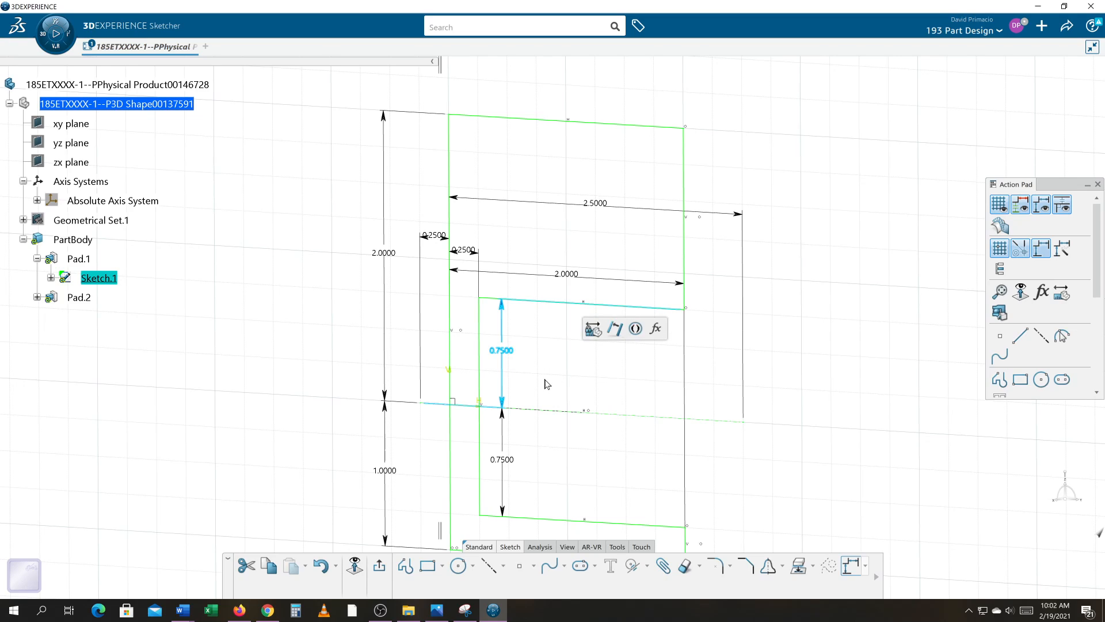
key(Delete)
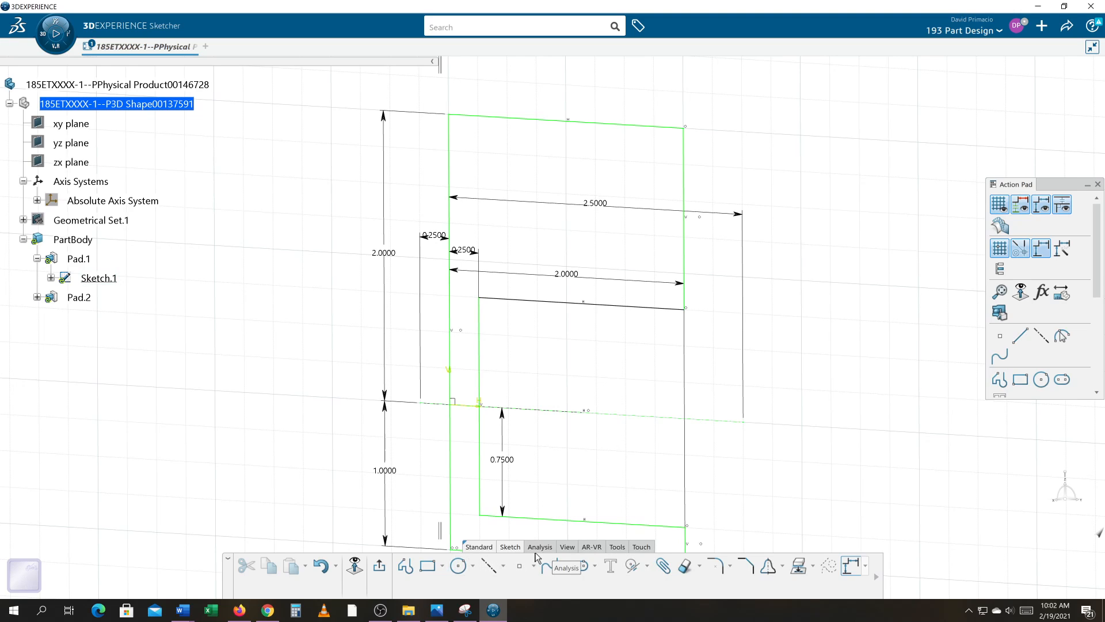
Dimension the upper flange's outer end edge in the C profile and set its thickness to 0.75 in.
click(648, 567)
click(663, 455)
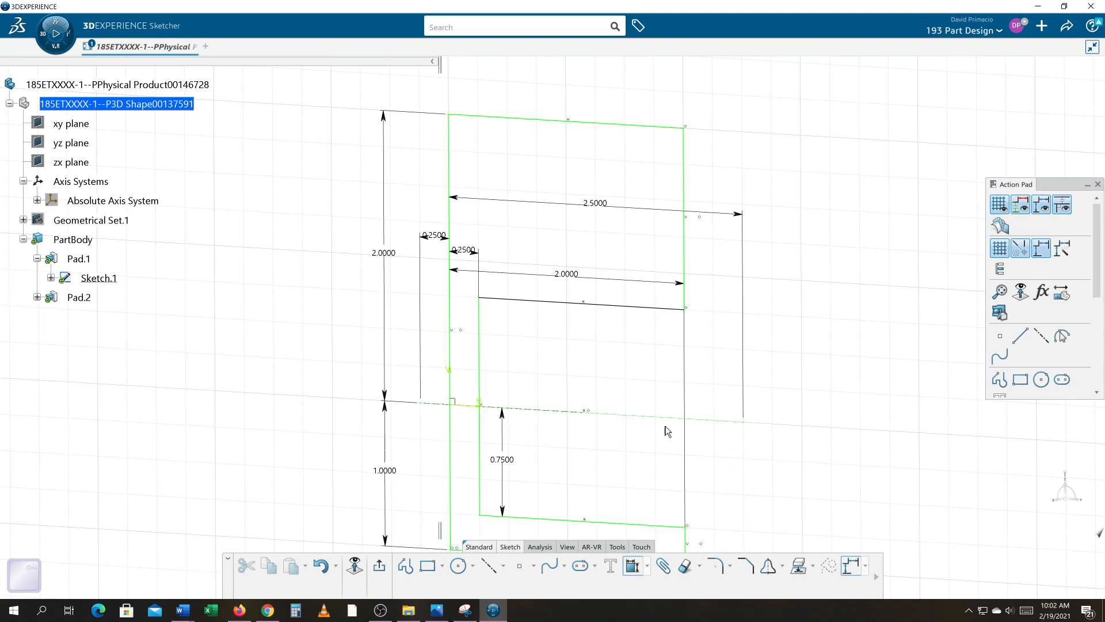
click(691, 242)
click(831, 221)
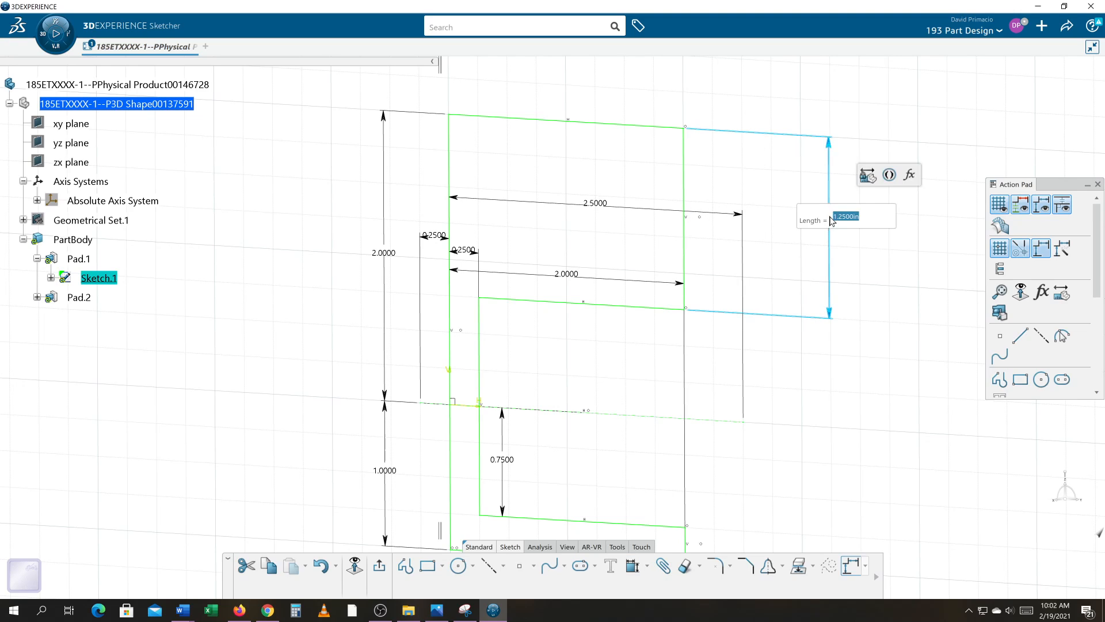
text(.75)
key(Return)
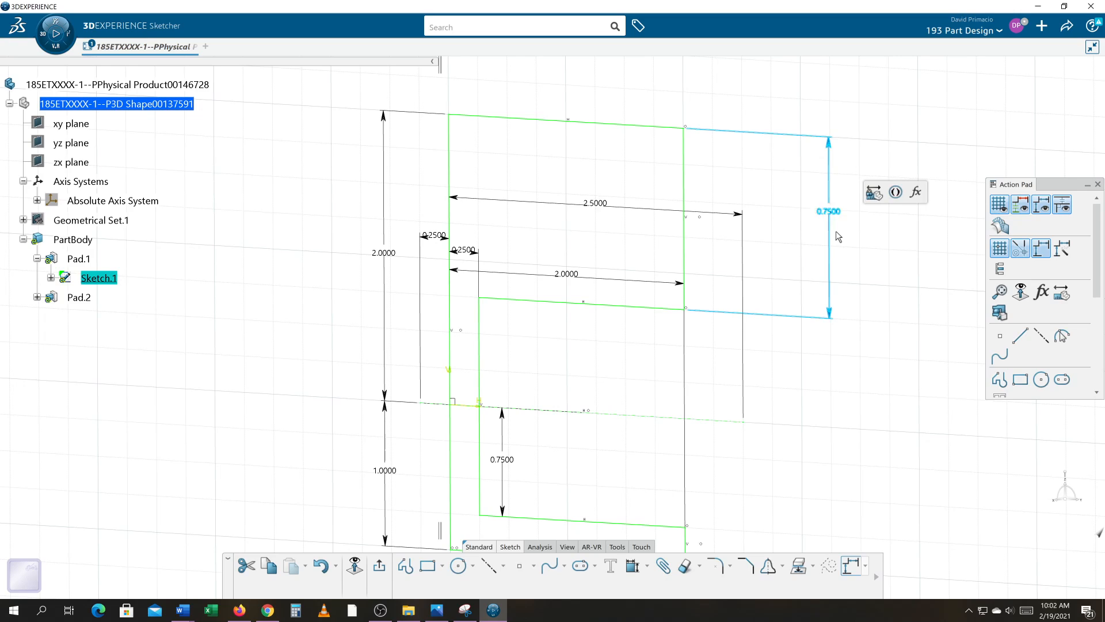
Set the upper flange's thickness dimension to 0.25 in and exit the sketch.
click(821, 184)
double_click(822, 183)
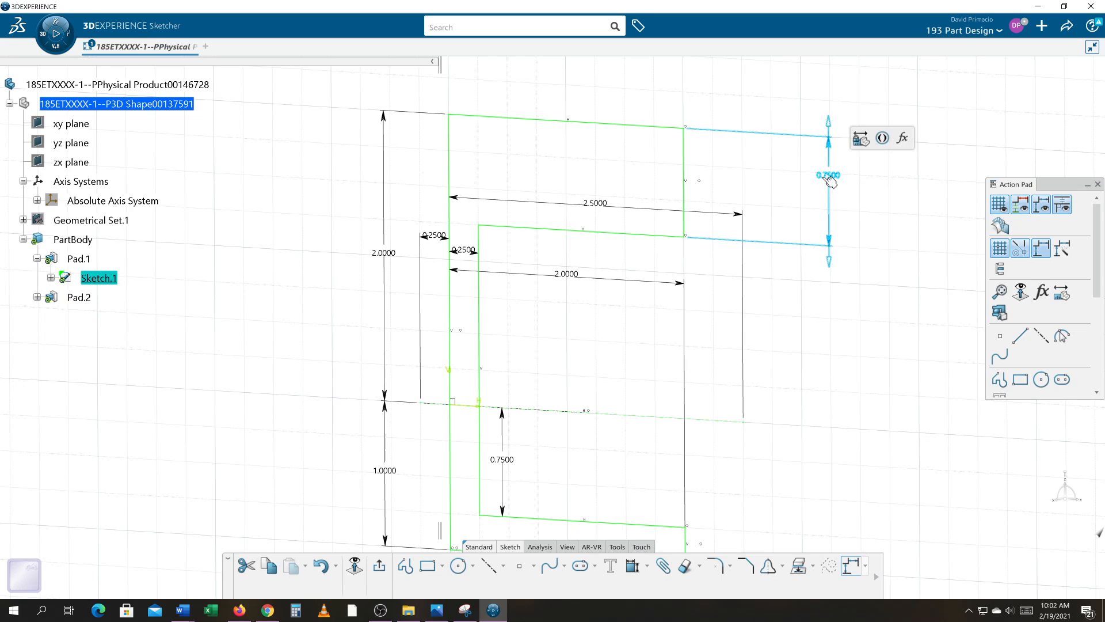
text(0.25)
key(Return)
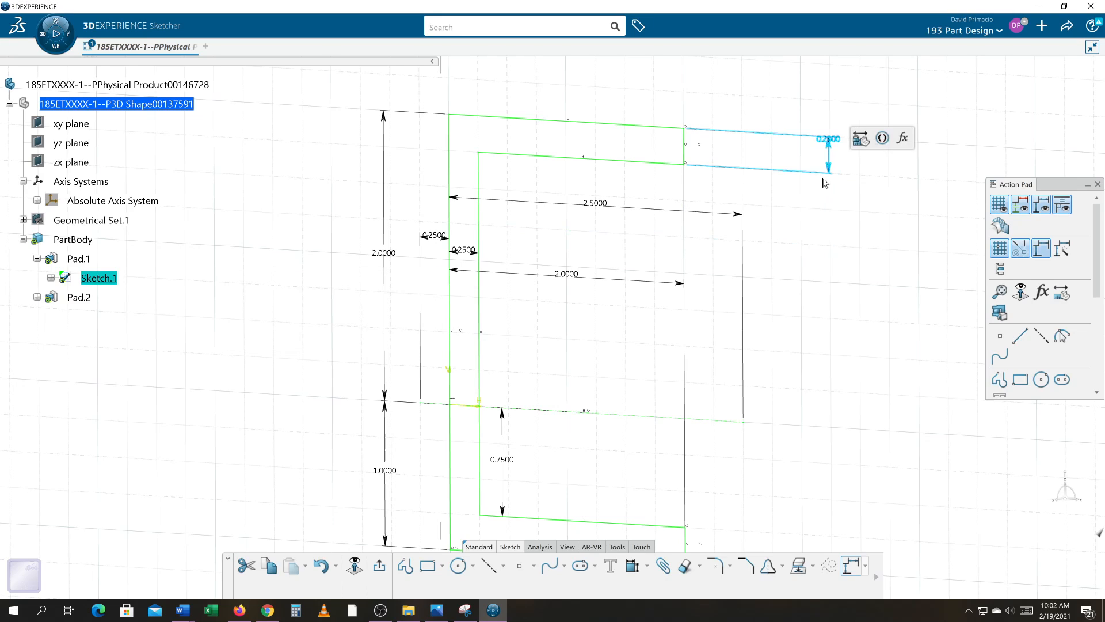
click(380, 569)
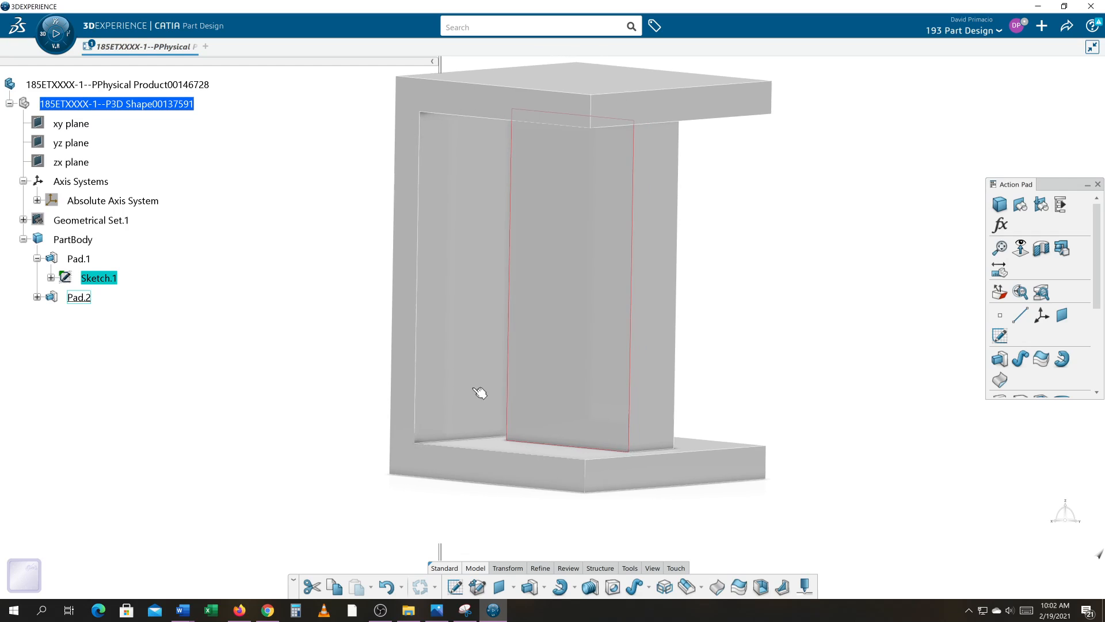
Change Pad.2's first limit to Up to plane, picking the underside of the upper flange as the limit.
middle_drag(734, 321, 598, 265)
middle_drag(562, 372, 557, 300)
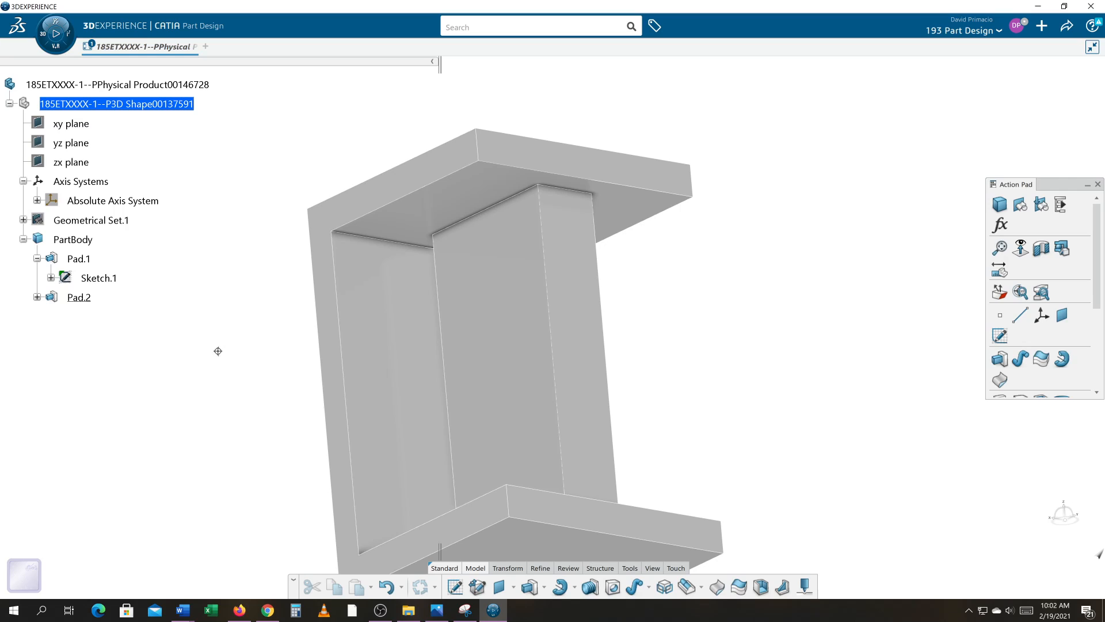
middle_drag(217, 351, 262, 382)
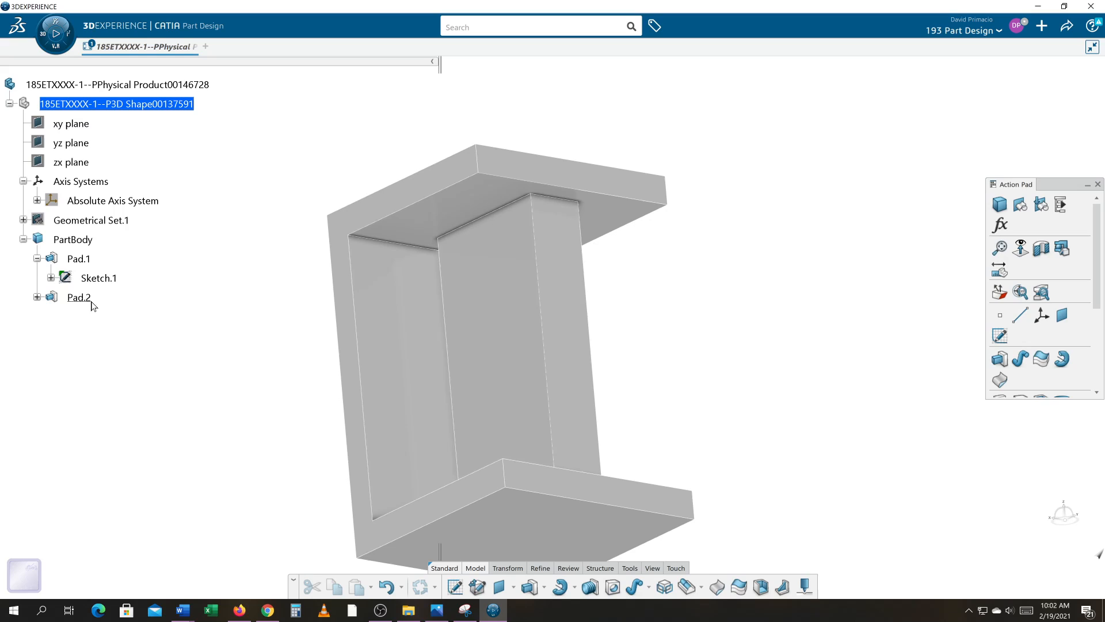
double_click(65, 298)
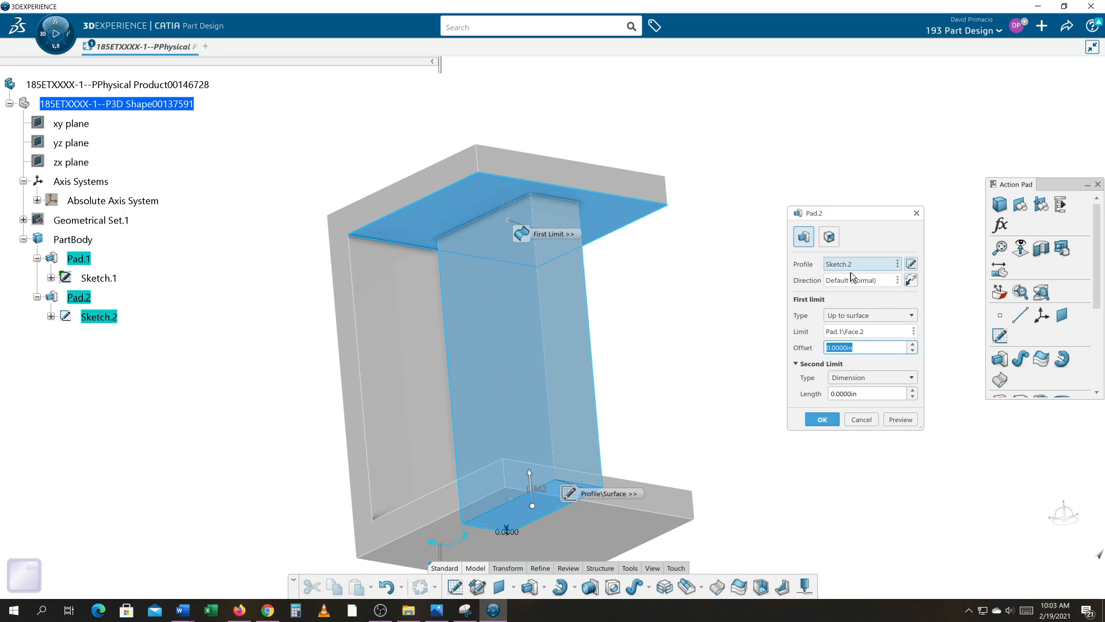
click(858, 317)
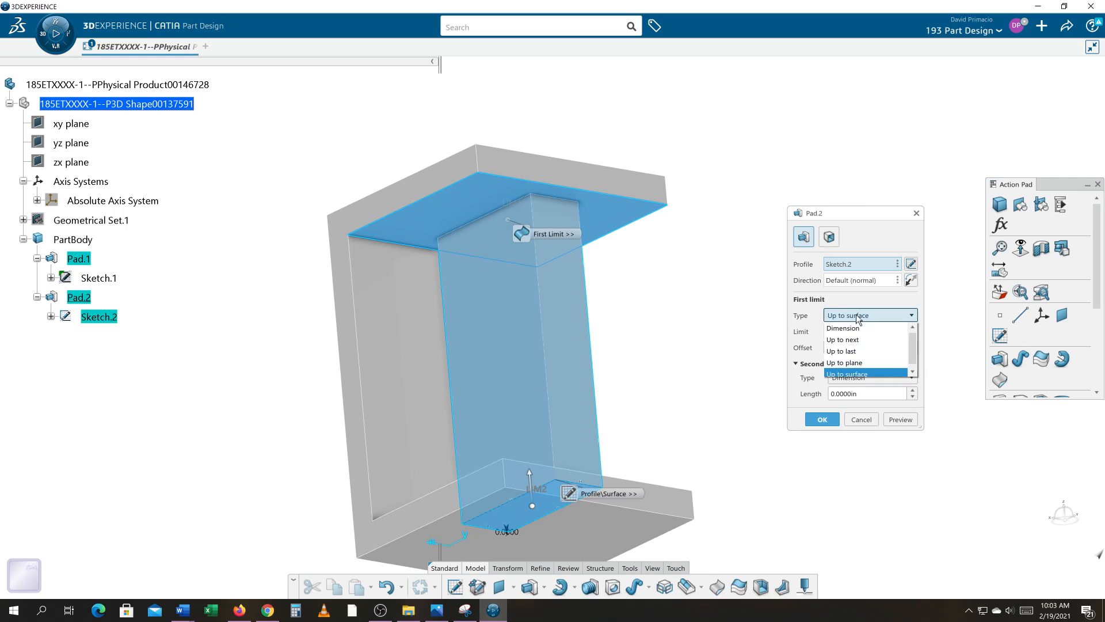
click(859, 361)
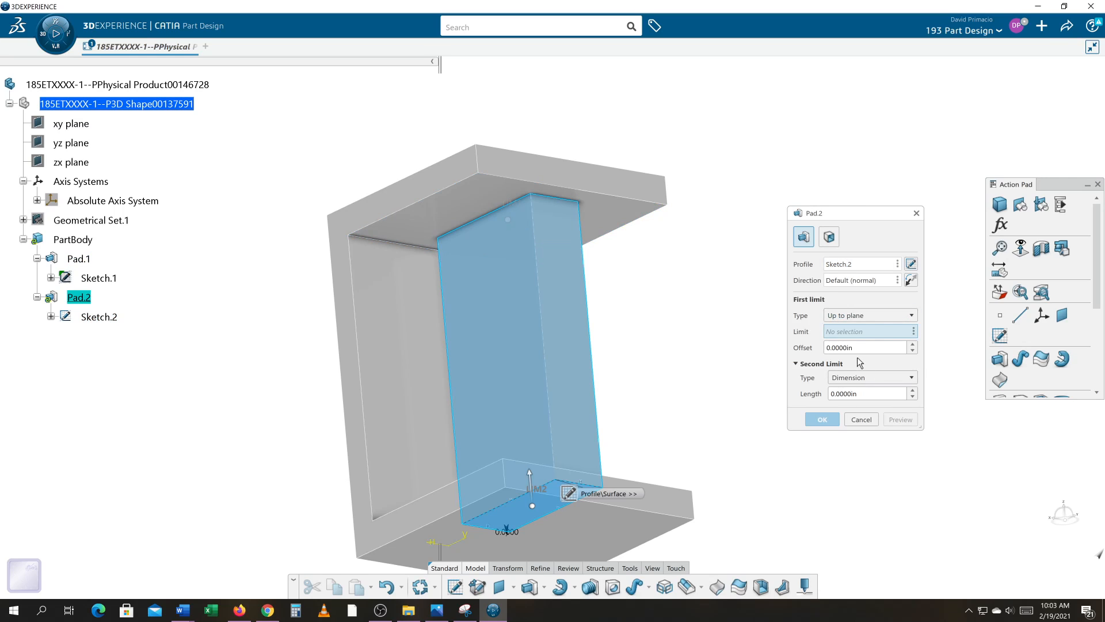
click(458, 218)
click(823, 417)
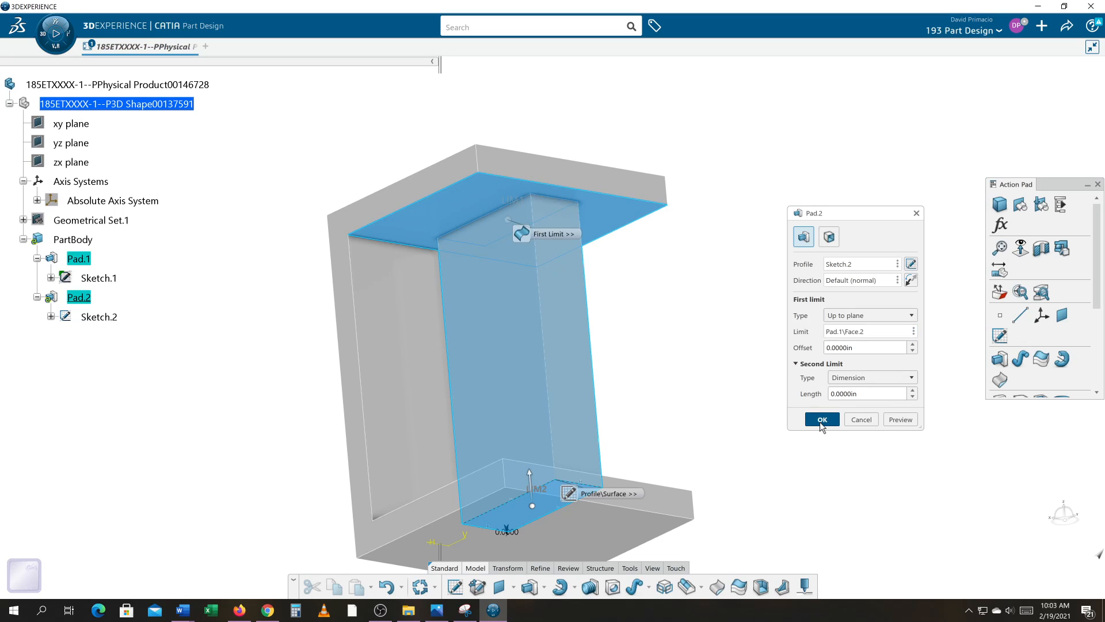
Open Pad.1's C-shaped profile sketch and set the outer height above the horizontal axis to 3 in.
double_click(107, 319)
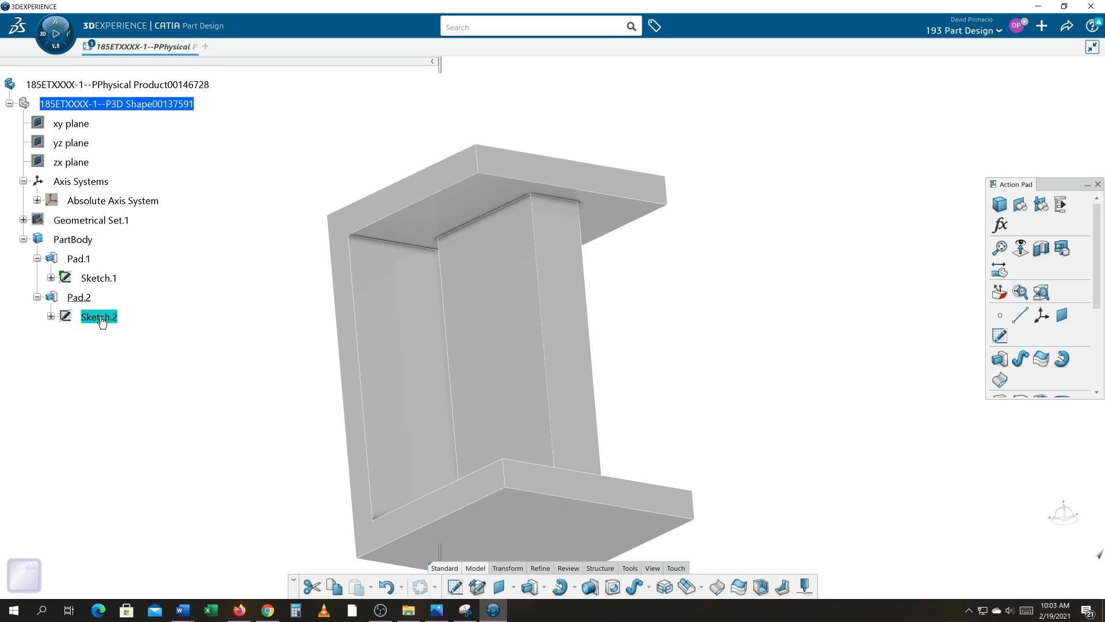
double_click(99, 279)
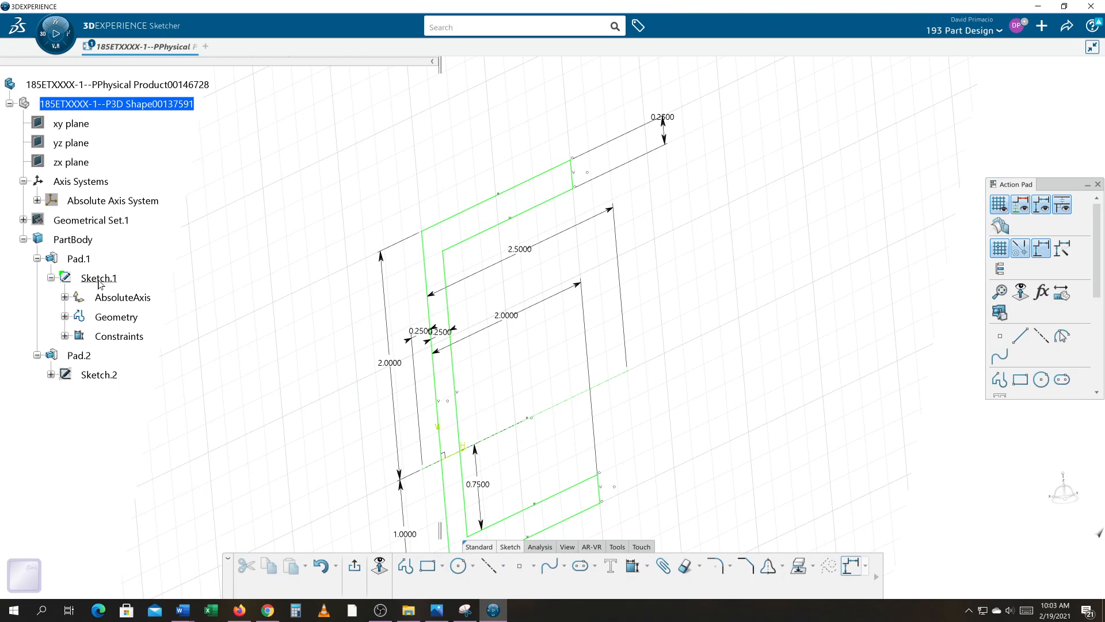
double_click(386, 363)
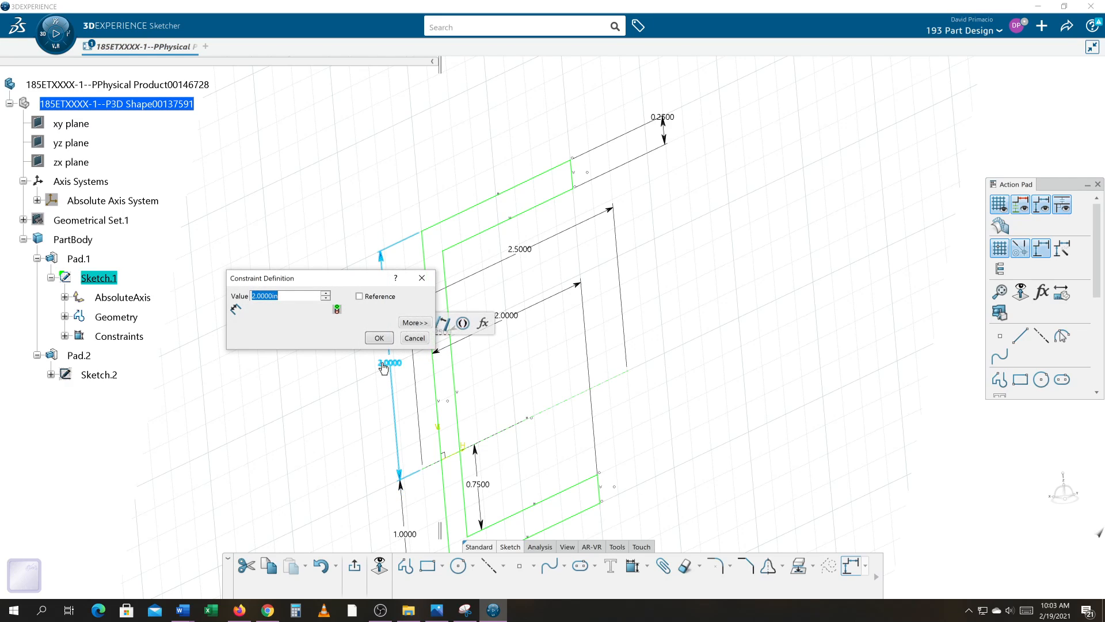
text(3)
key(Return)
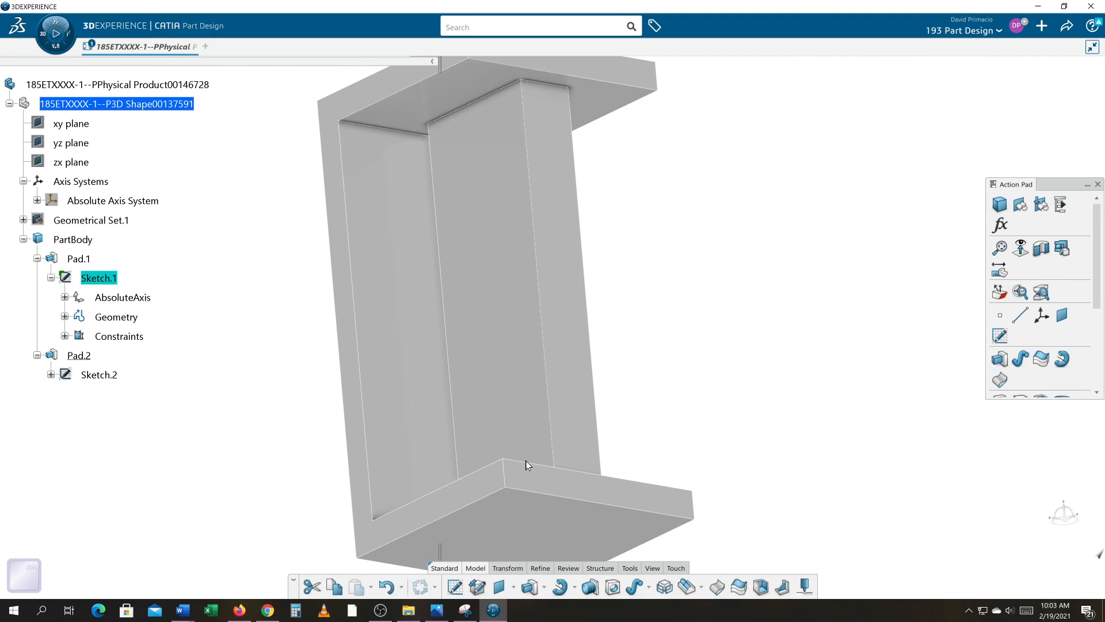
Open Pad.2 for editing, set its first limit type to Up to last, and inspect the block against the upper flange.
middle_drag(631, 333, 663, 363)
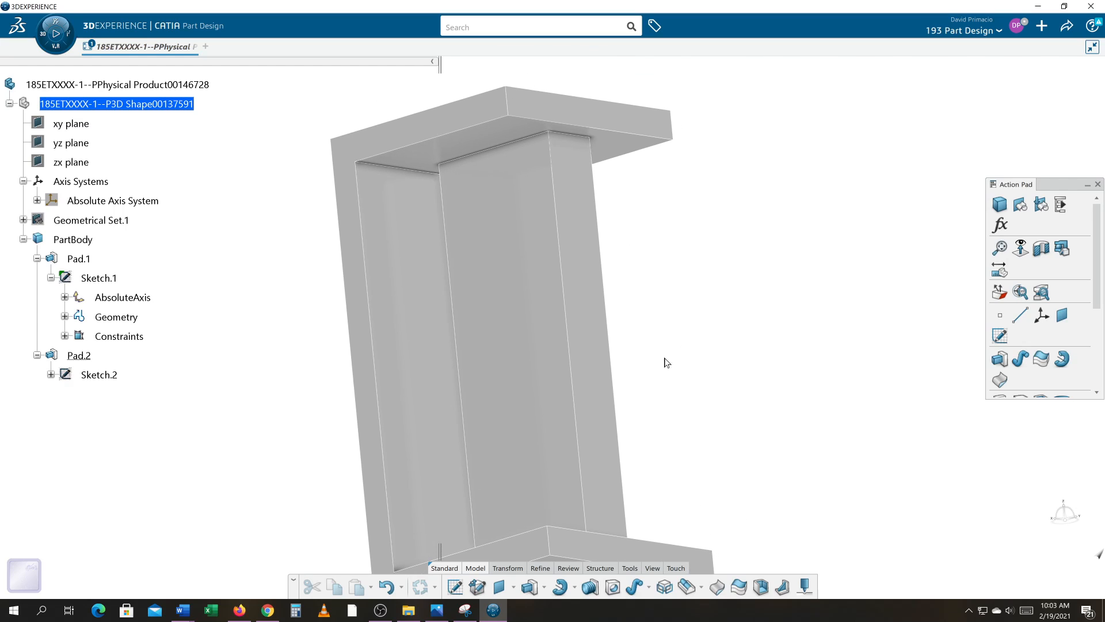
double_click(84, 358)
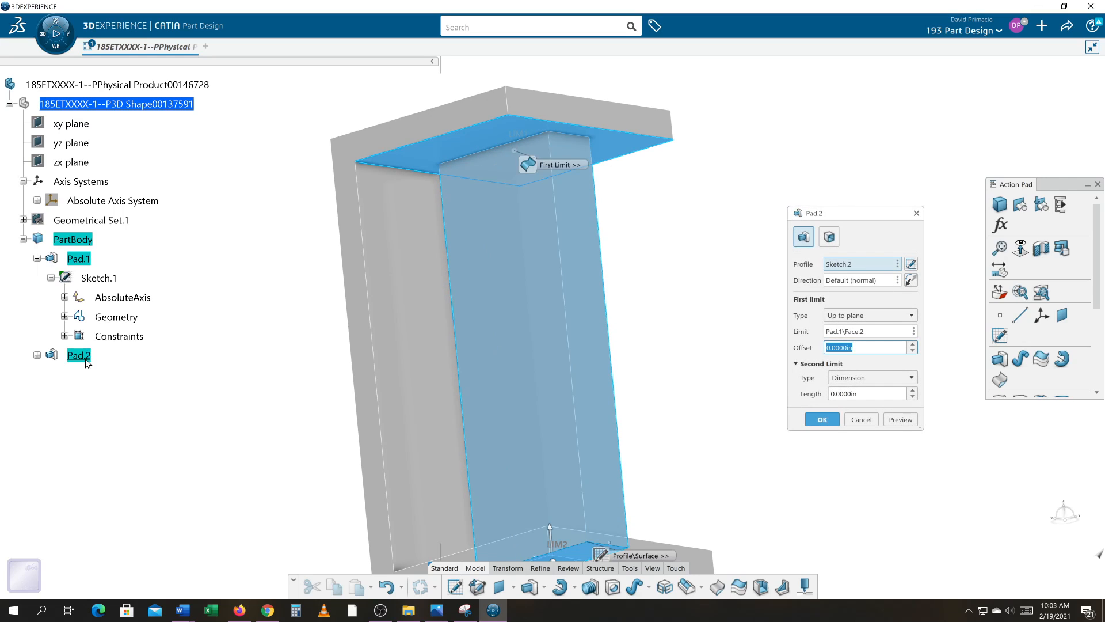
click(837, 318)
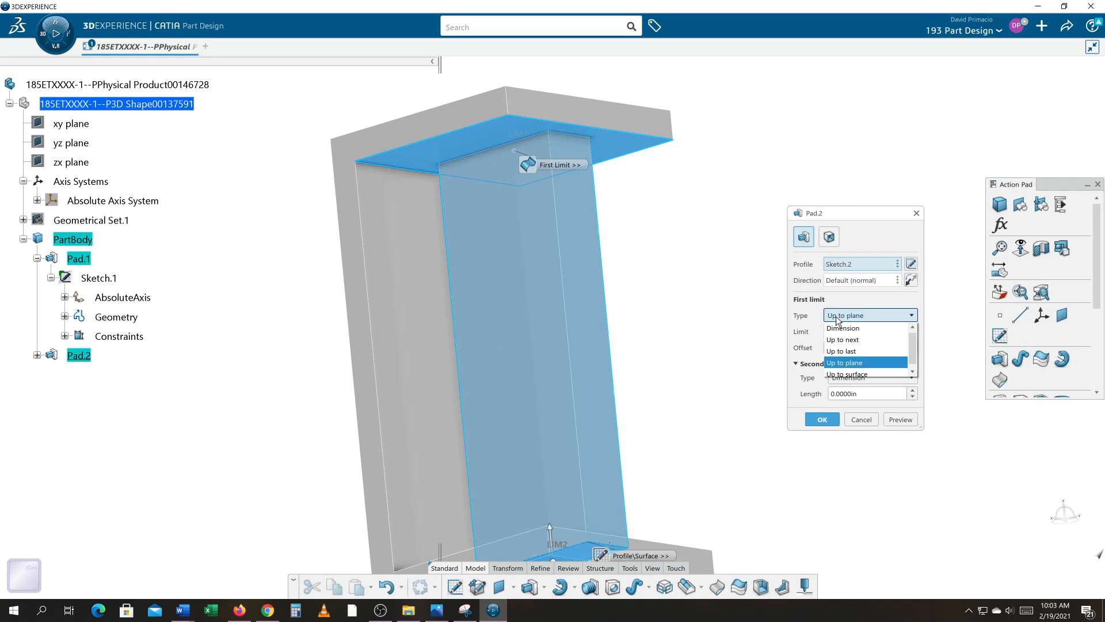
click(844, 352)
middle_drag(313, 328, 434, 420)
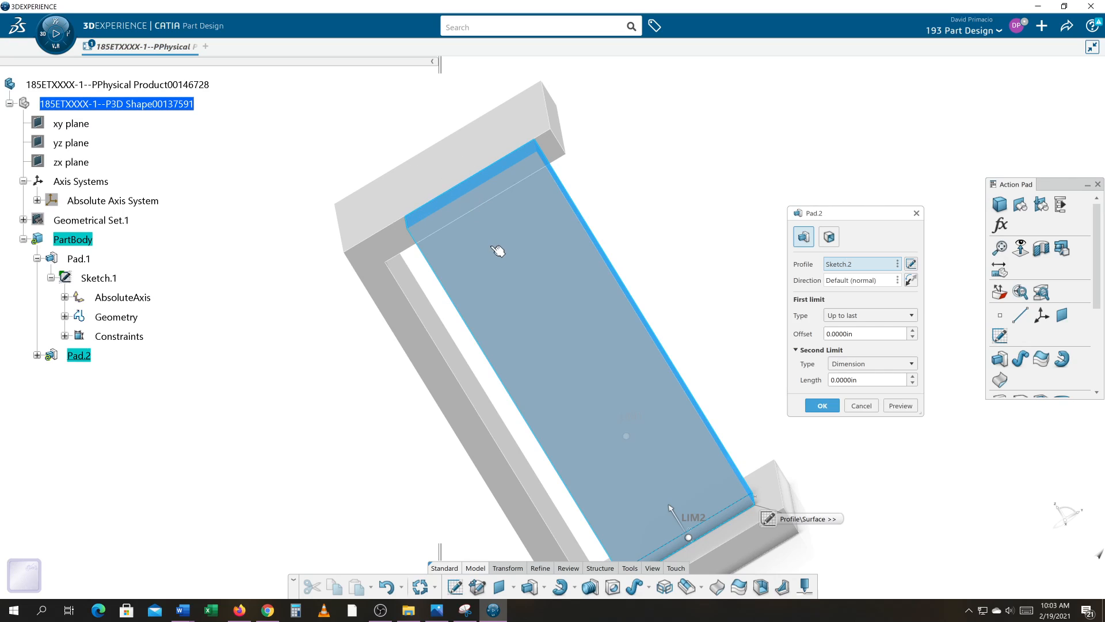
middle_drag(528, 235, 242, 160)
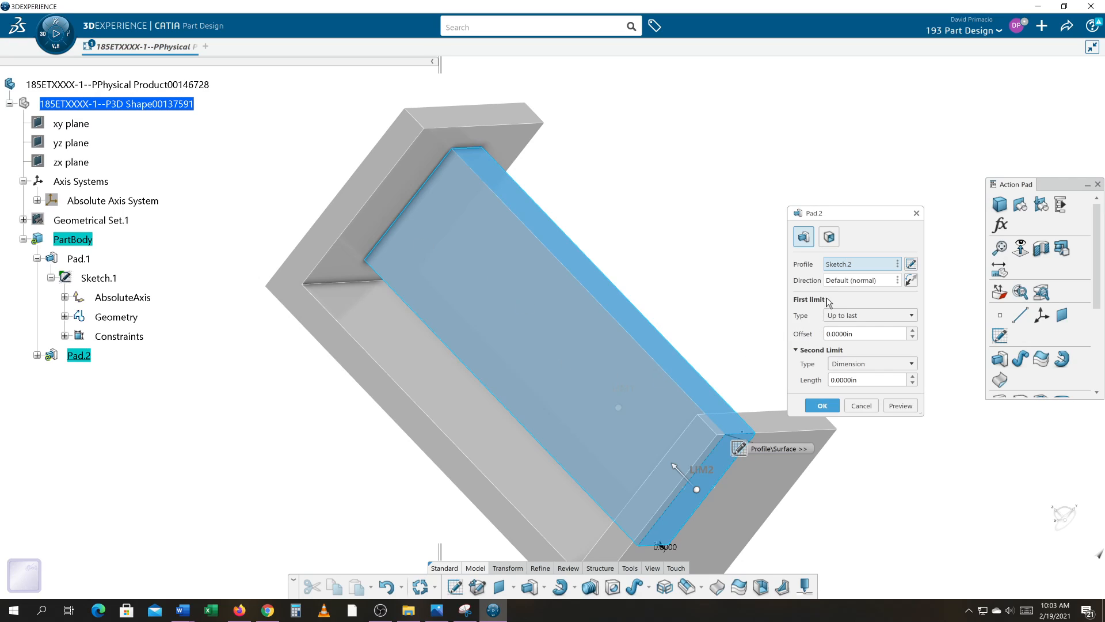
Switch Pad.2's first limit type to Up to next.
click(869, 320)
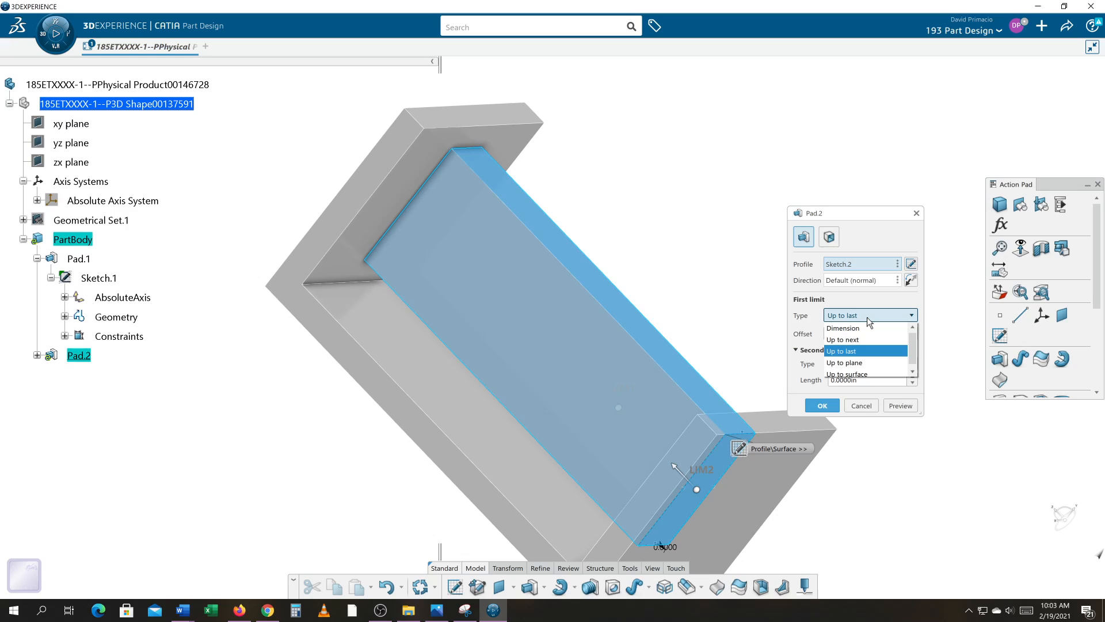
click(873, 340)
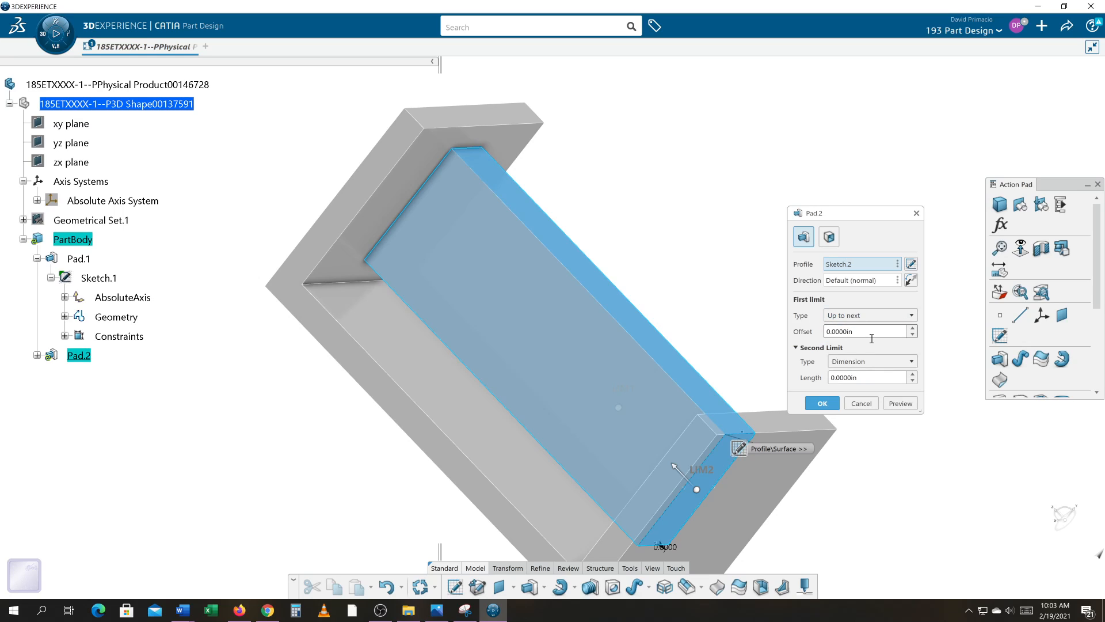
middle_drag(750, 307, 749, 294)
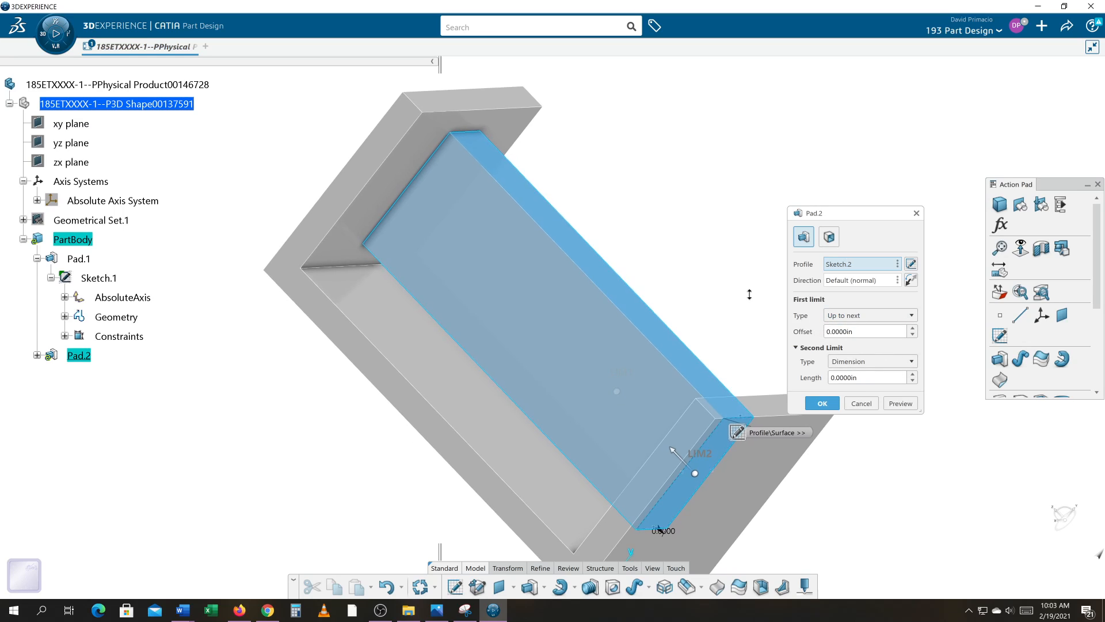
Set Pad.2's first limit type to Dimension with a length of 1 in and apply the change.
click(827, 311)
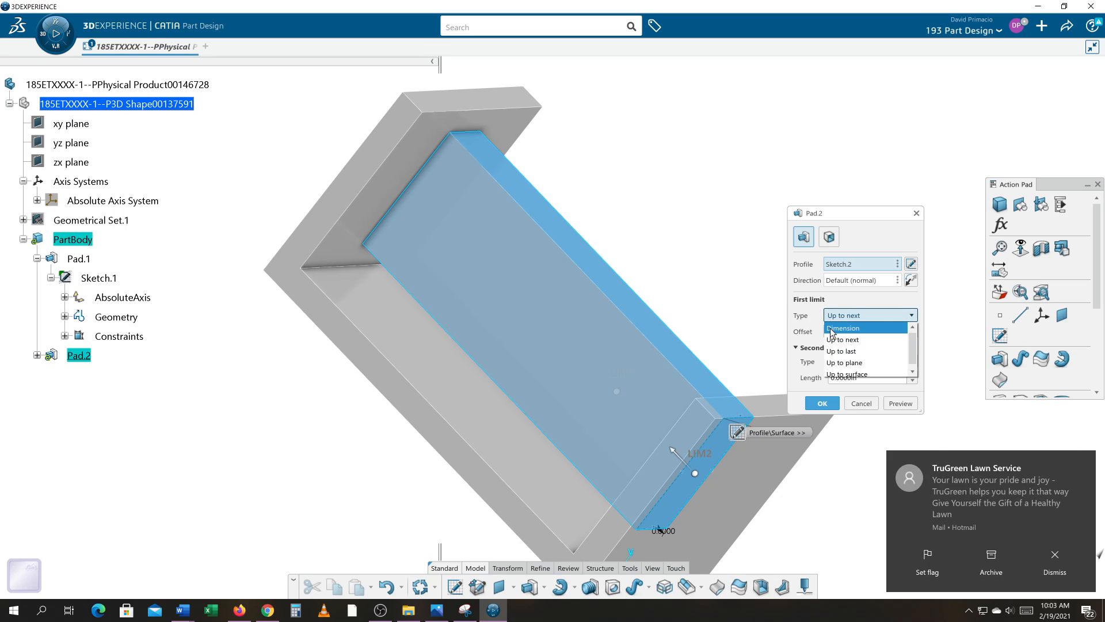
click(829, 329)
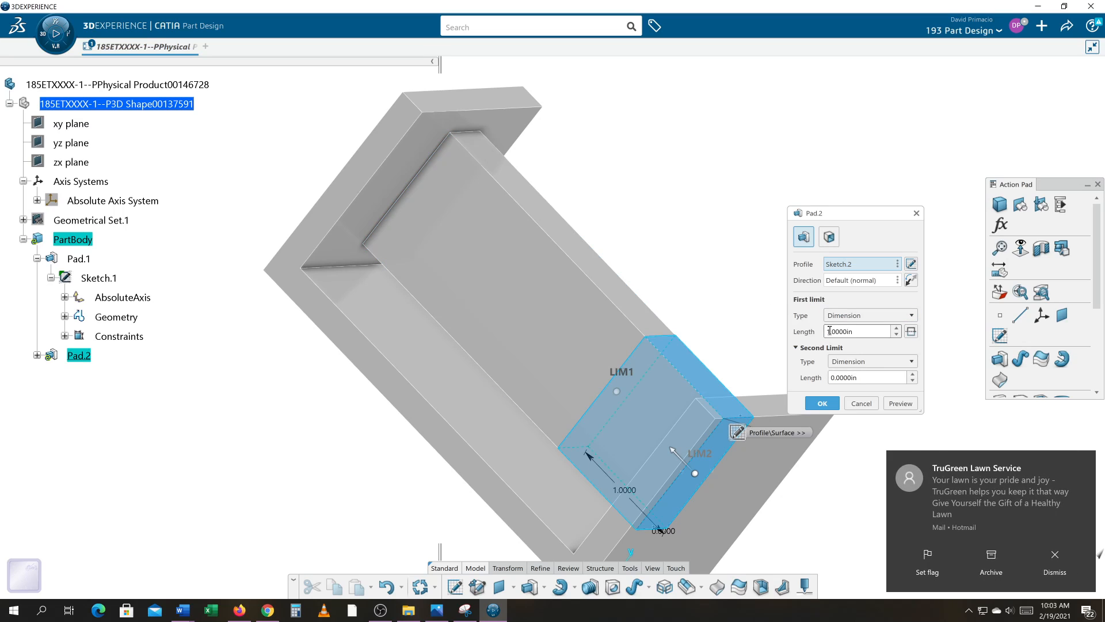
click(1053, 554)
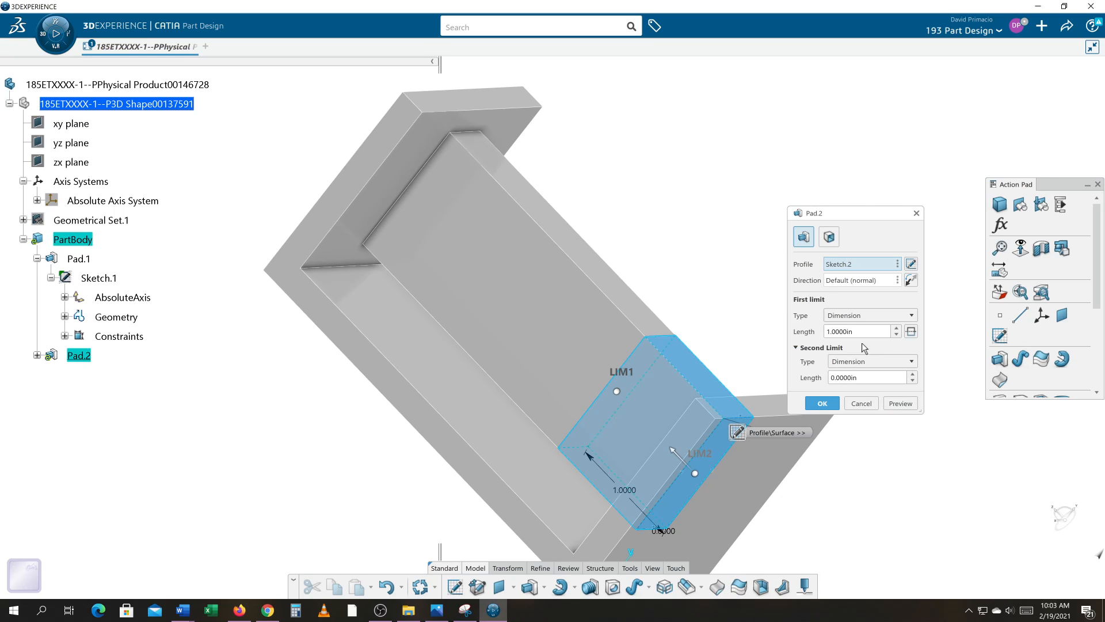
click(835, 404)
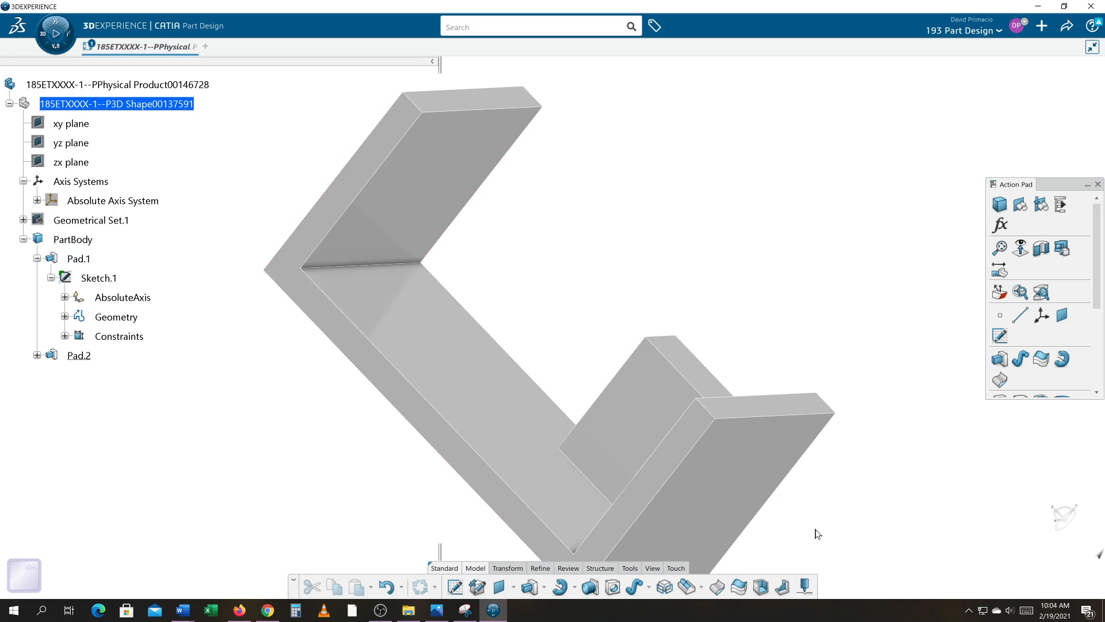
Reopen Pad.1's C-shaped profile sketch, set the outer height above the horizontal axis to 1 in, and exit the sketch.
middle_drag(789, 378, 809, 459)
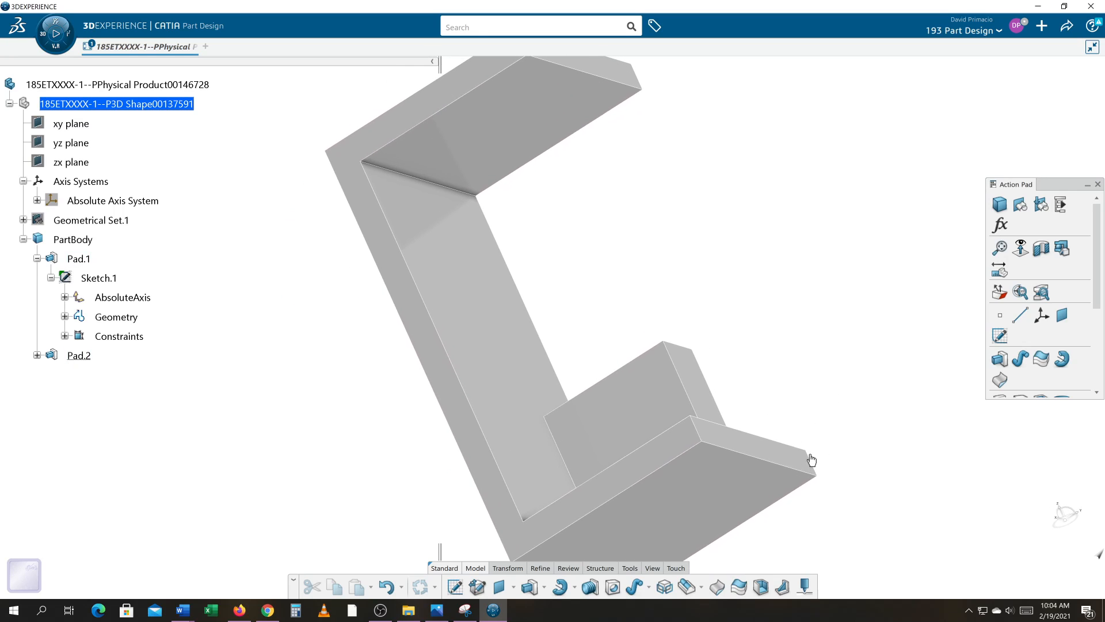
click(90, 284)
double_click(91, 284)
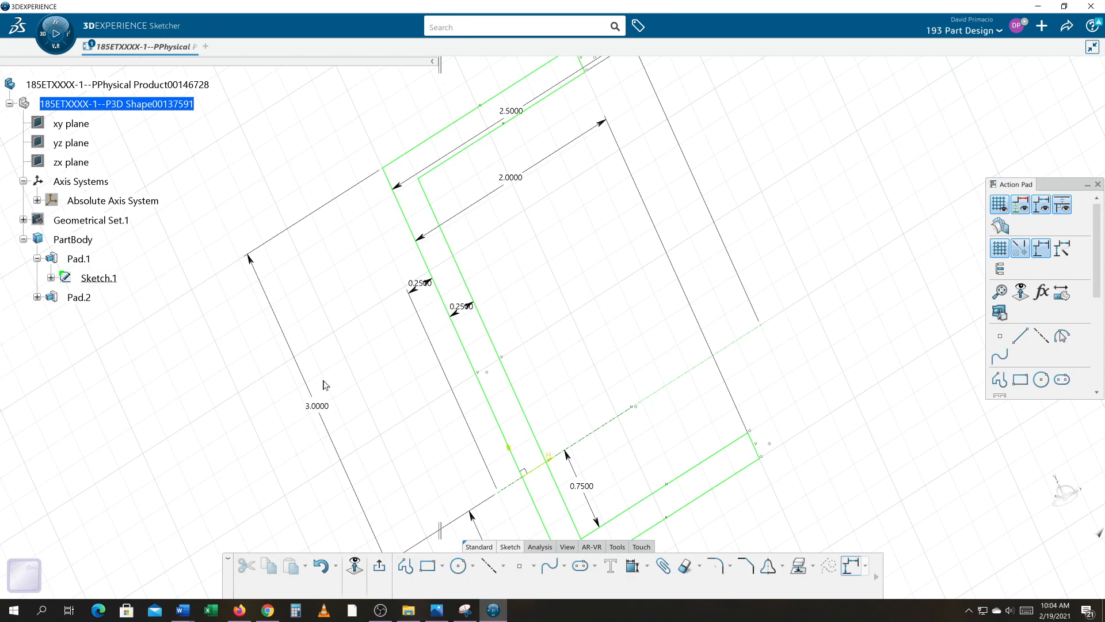
double_click(317, 406)
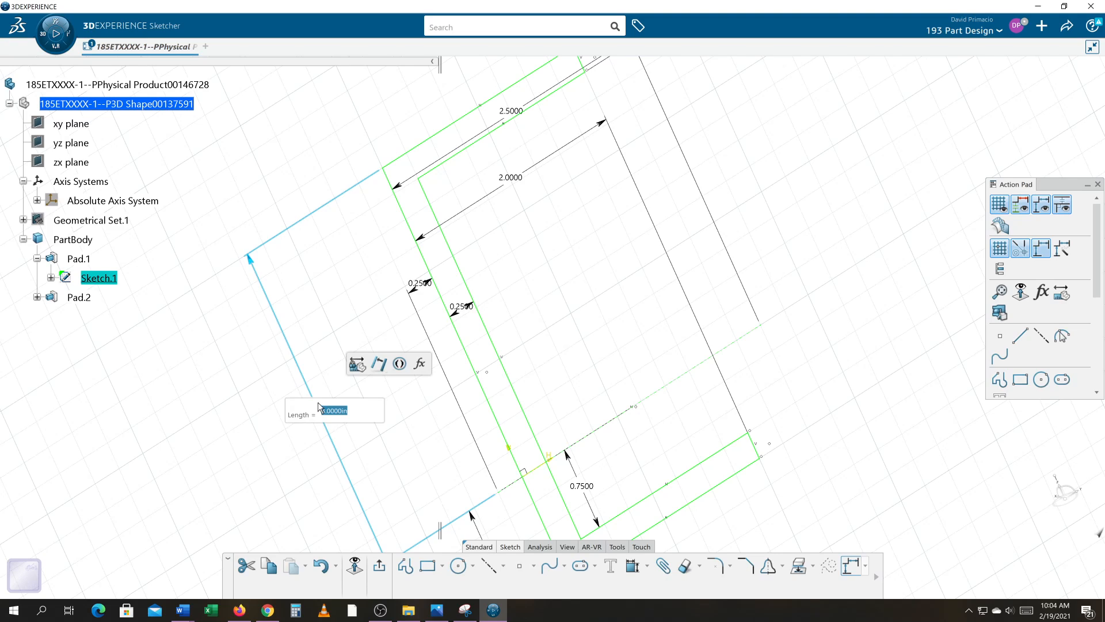
double_click(318, 406)
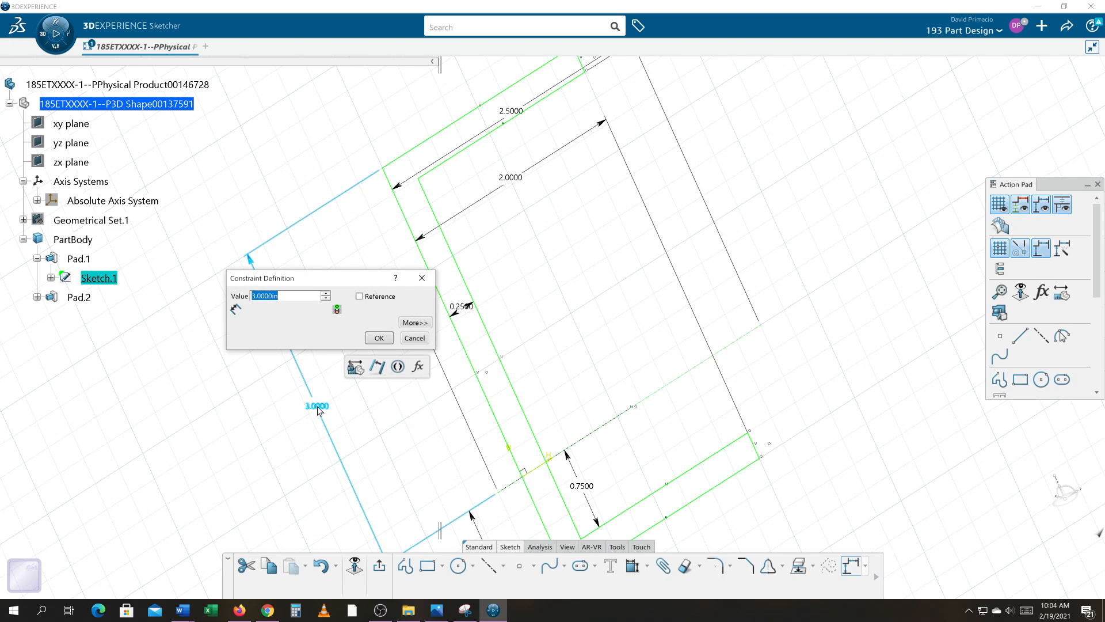
text(1)
key(Return)
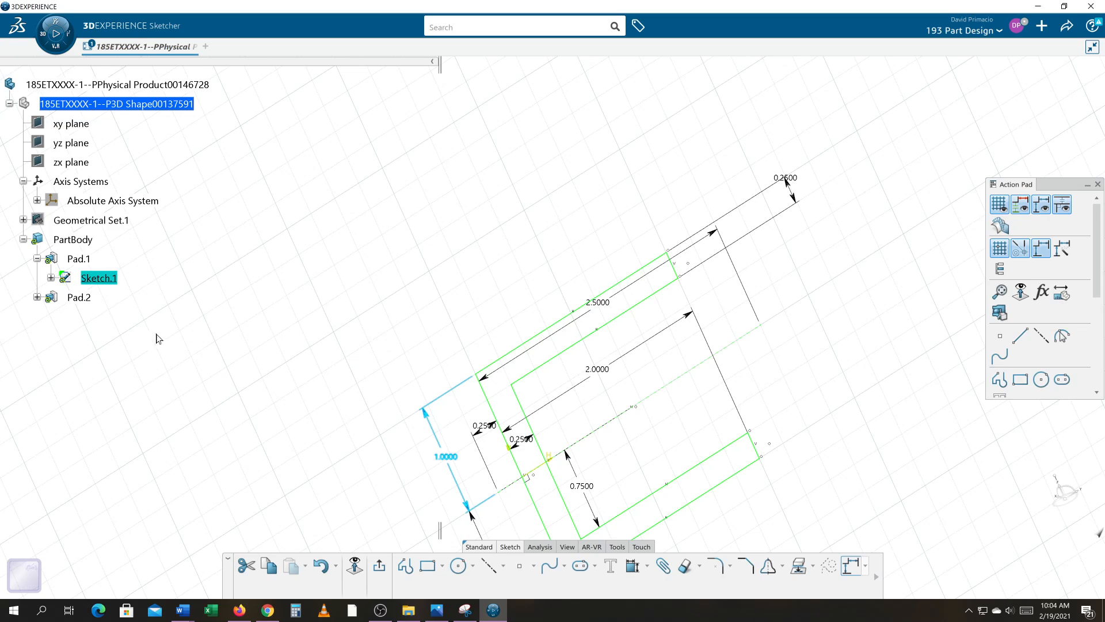
click(379, 569)
Edit the inner block's pad, set its first limit length to 2 in, and preview the result.
mouse_move(580, 462)
middle_down()
mouse_move(541, 418)
mouse_move(560, 464)
mouse_move(557, 506)
mouse_move(444, 525)
mouse_move(538, 461)
middle_up()
double_click(540, 457)
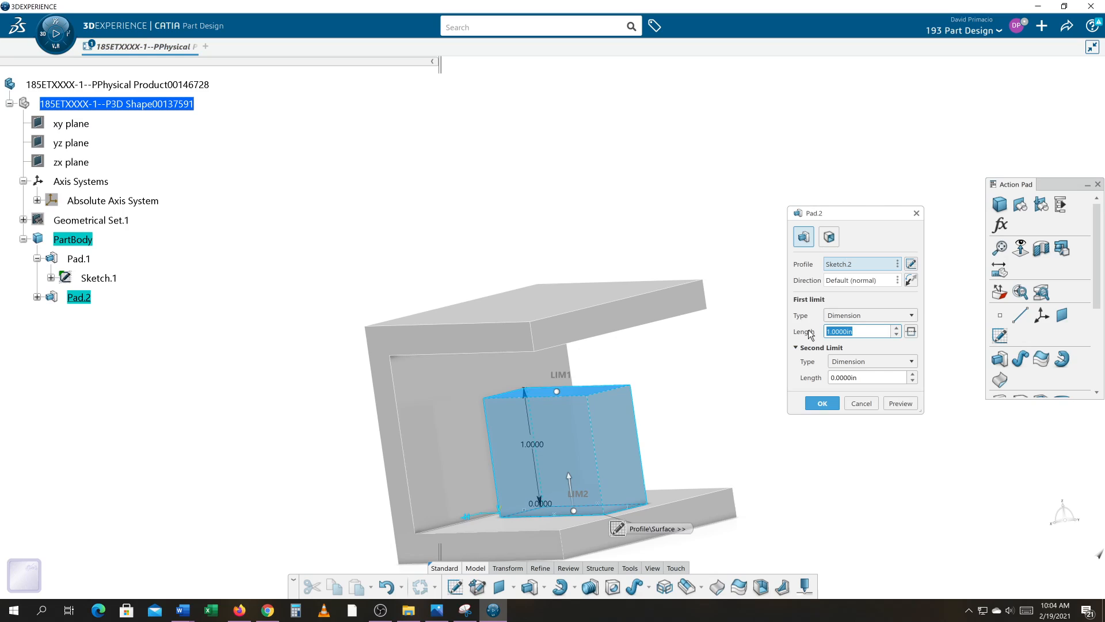
text(2)
click(898, 405)
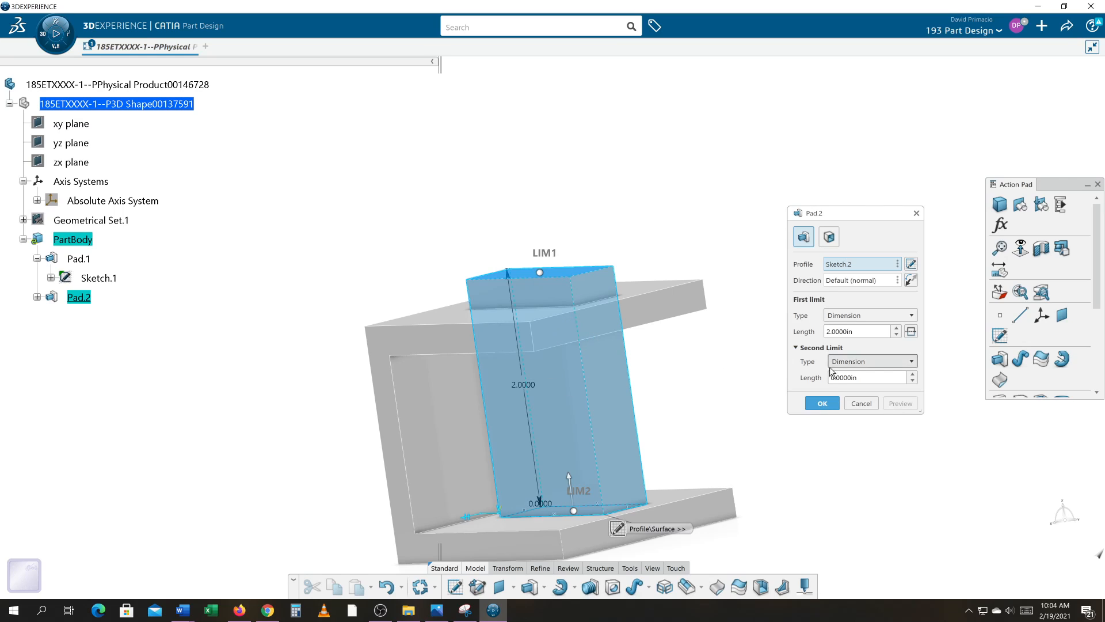
Apply the inner block's 2 in length, reopen its pad, set the first limit length to 1.75 in, and preview it.
click(822, 403)
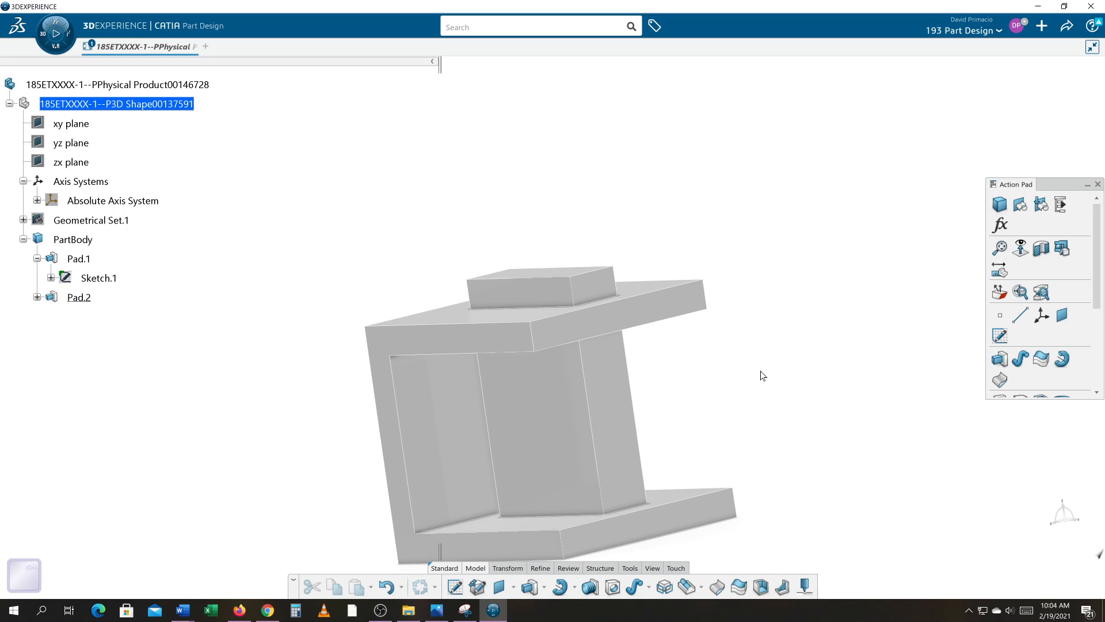
double_click(574, 414)
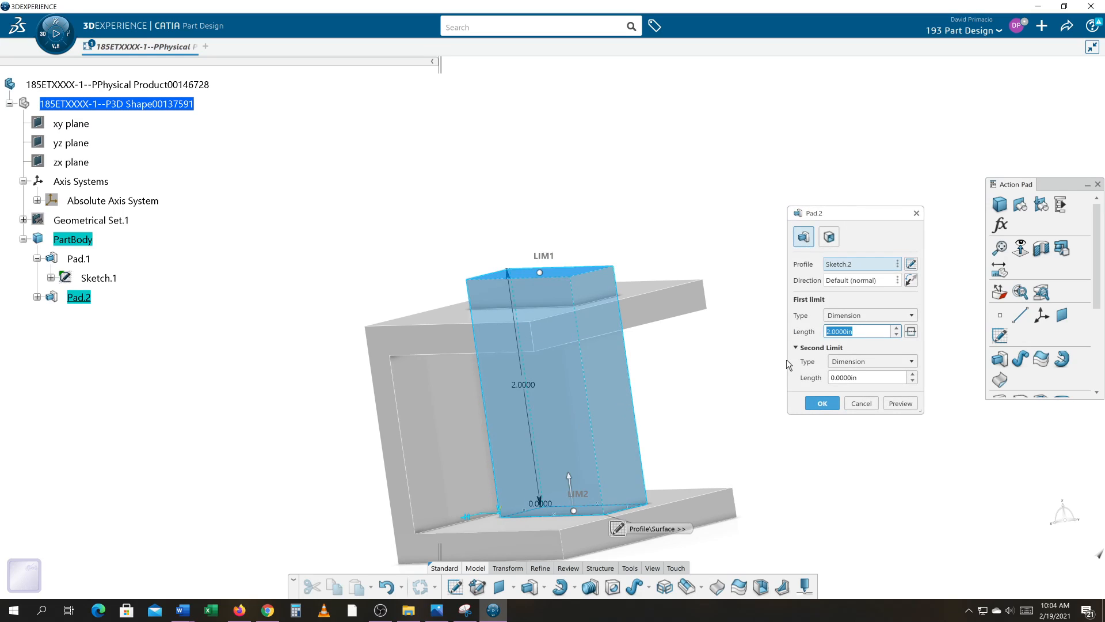
text(1.75)
click(900, 403)
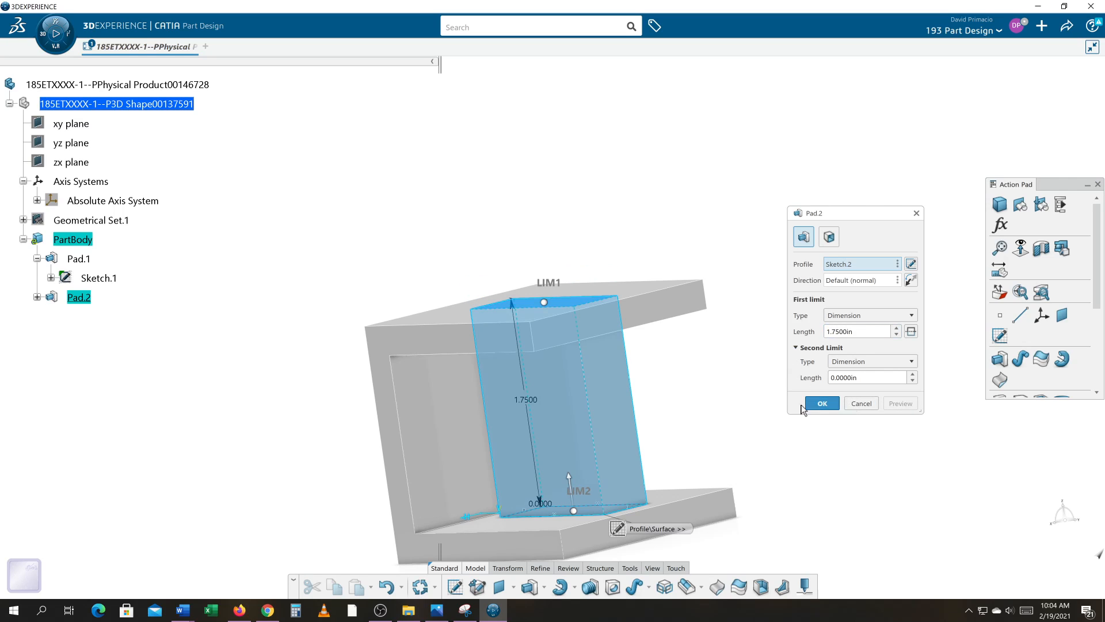
middle_drag(765, 386, 565, 313)
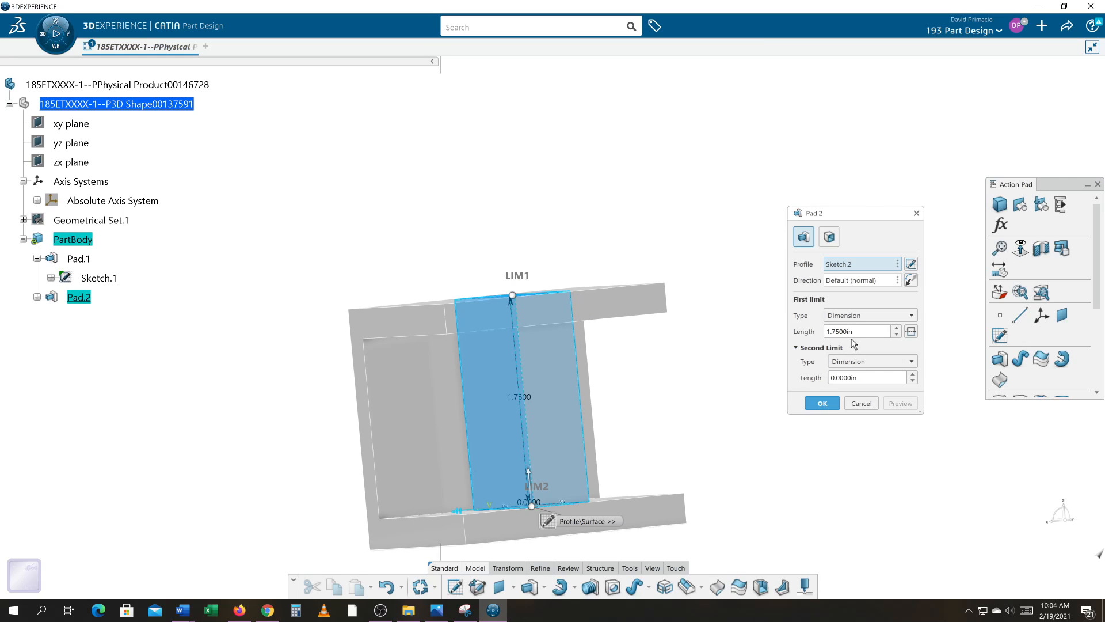
Set the inner block's first limit length to 1.5 in and apply the pad change.
drag(862, 332, 796, 332)
text(1.5)
key(Return)
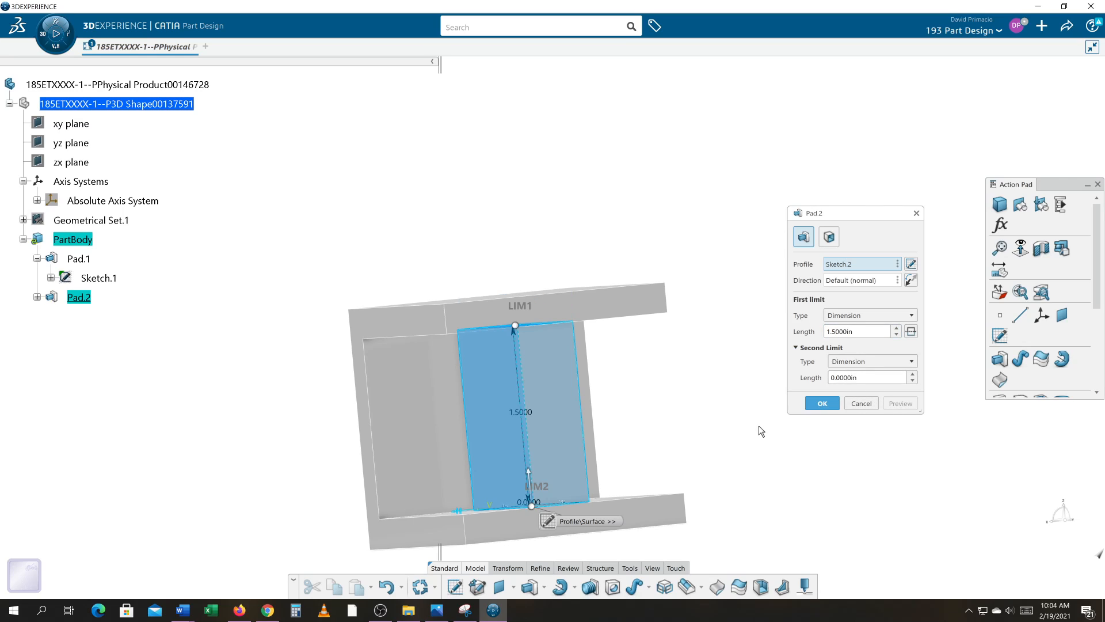
click(827, 403)
middle_drag(750, 414, 592, 397)
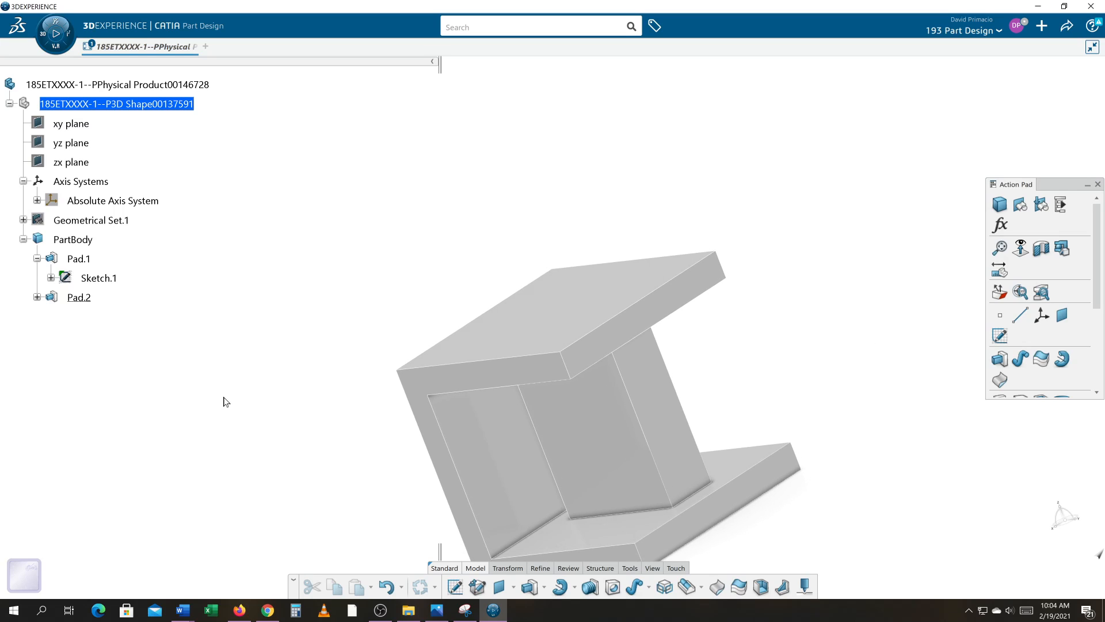
Reopen the C-shaped profile sketch, set the outer height above the horizontal axis to 2 in, and exit the sketch.
middle_drag(238, 373, 255, 282)
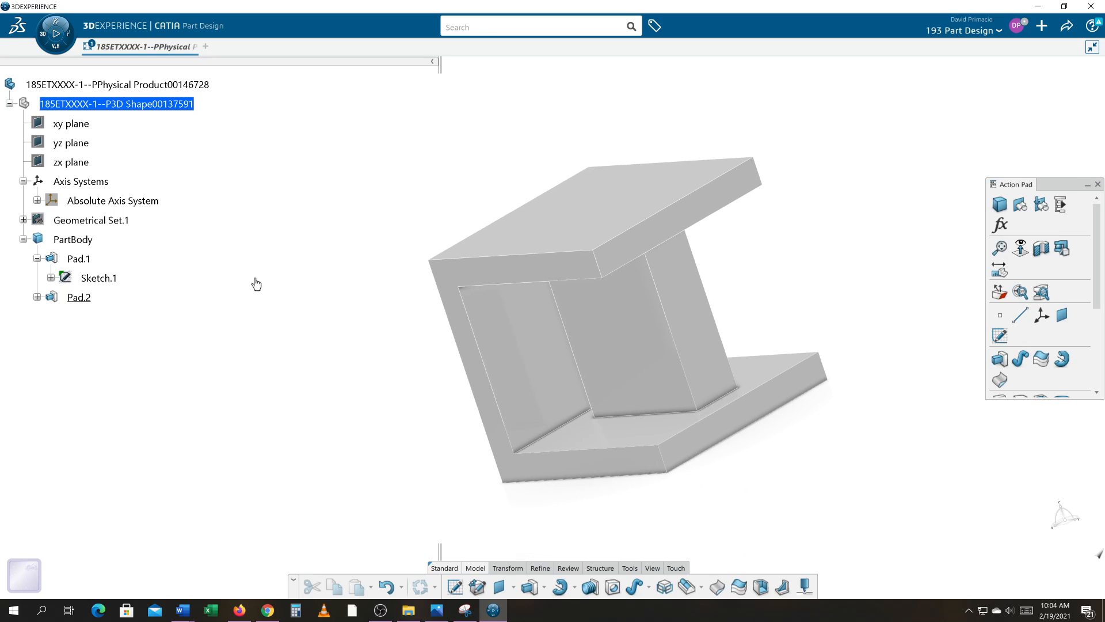
double_click(99, 277)
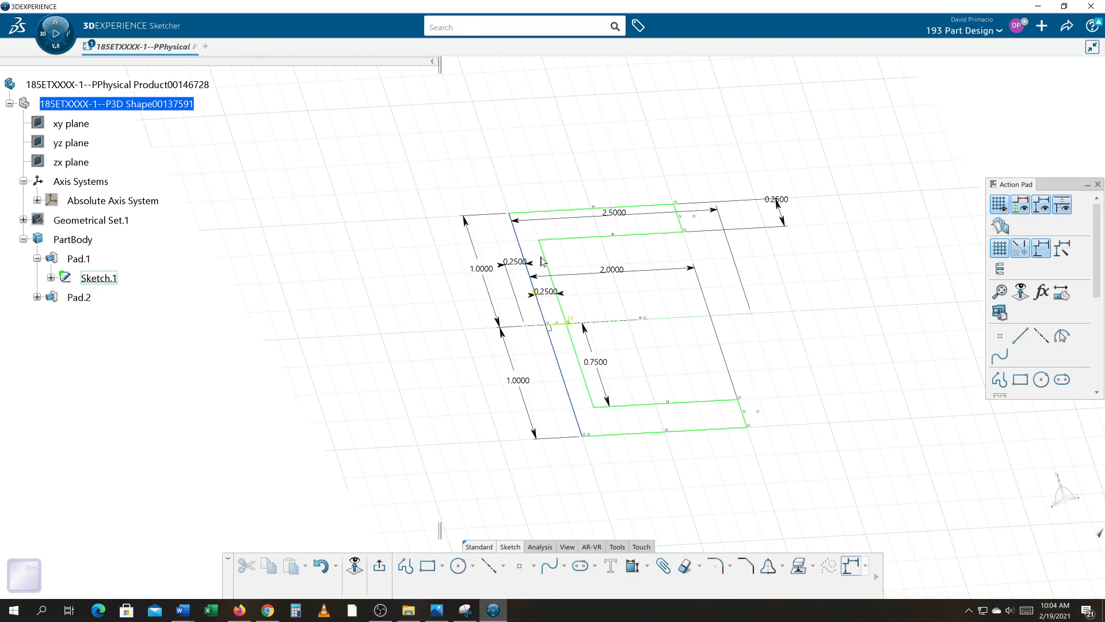
double_click(482, 269)
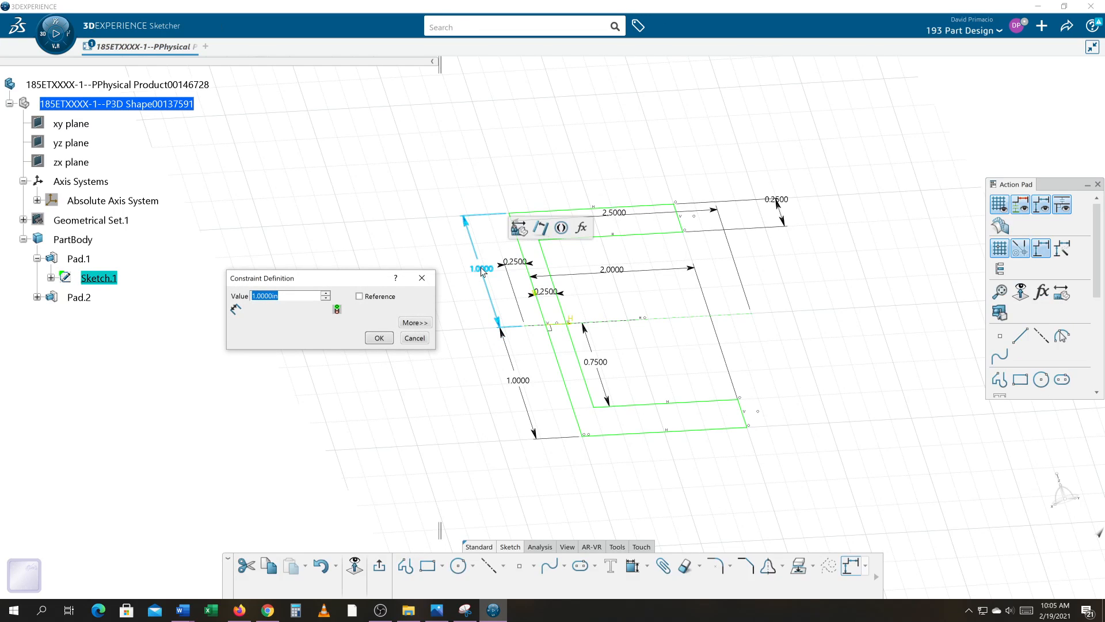
text(2)
key(Return)
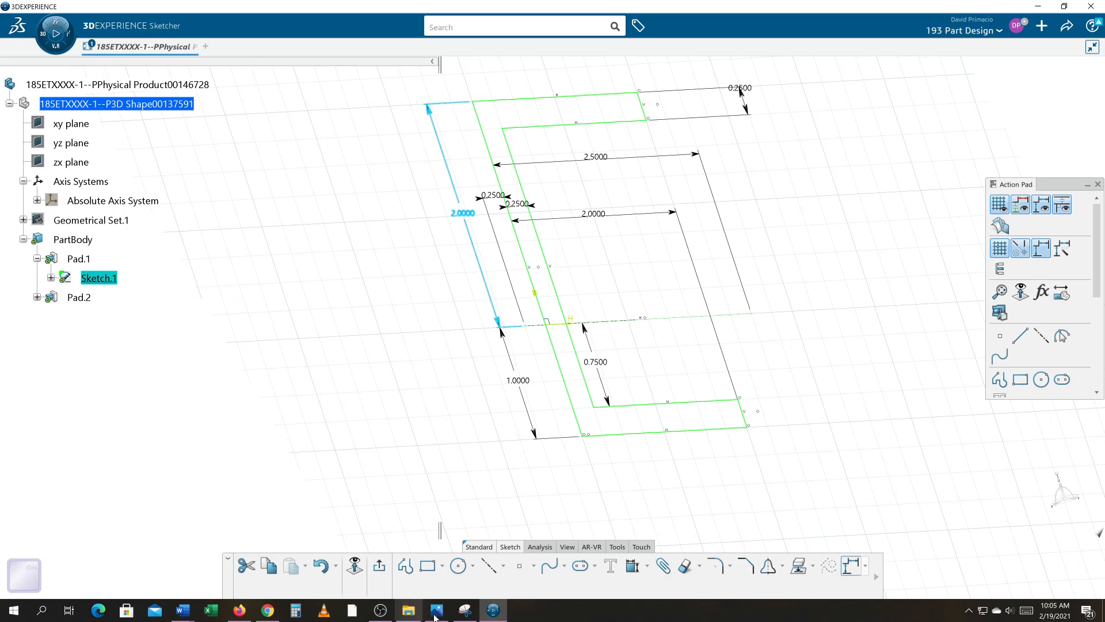
click(379, 569)
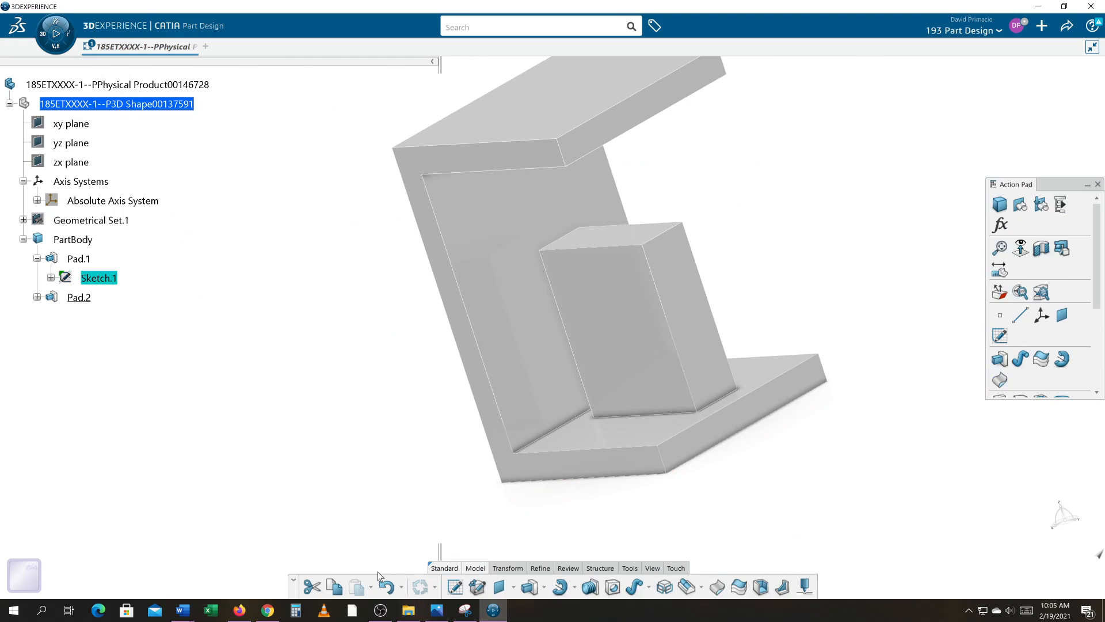
middle_drag(779, 455, 686, 501)
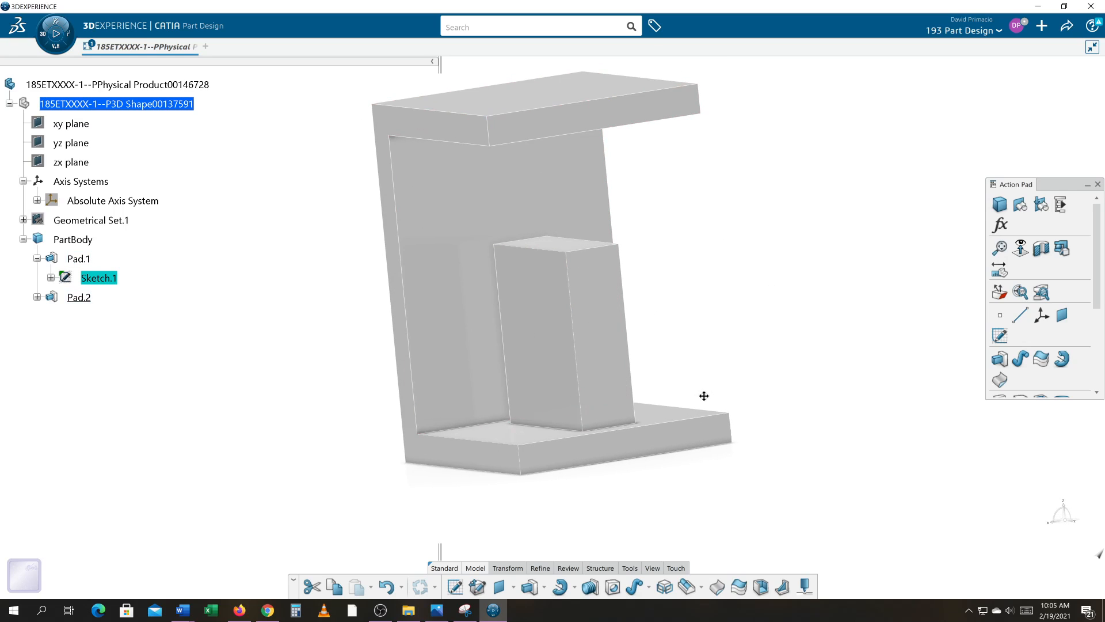
middle_drag(704, 396, 713, 303)
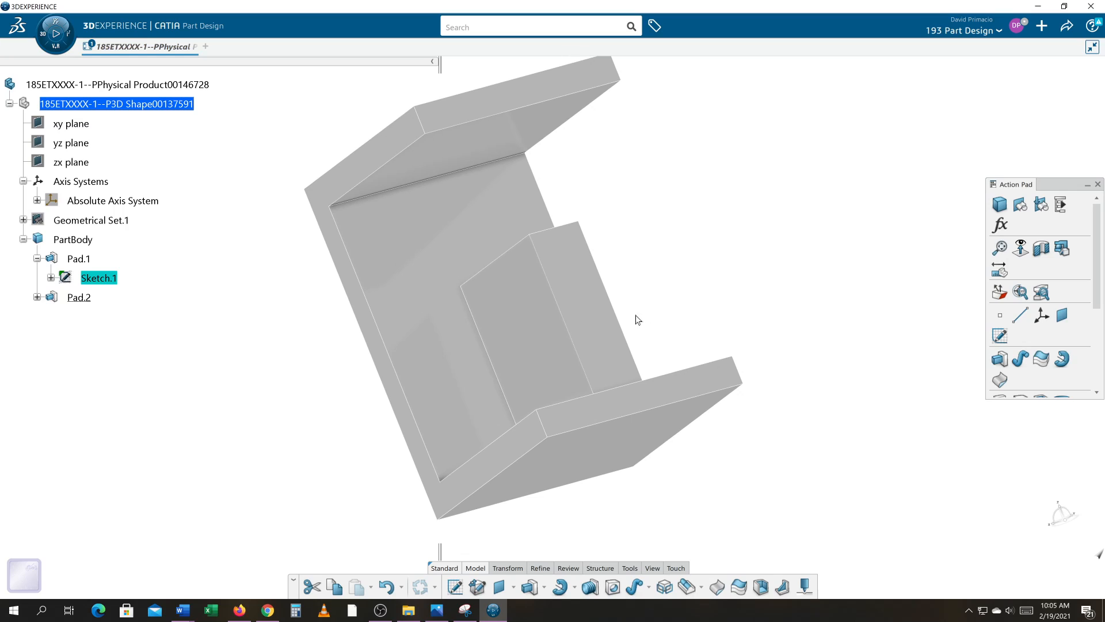
Edit the inner block's pad, change its first limit type to Up to next, and apply the change.
double_click(521, 338)
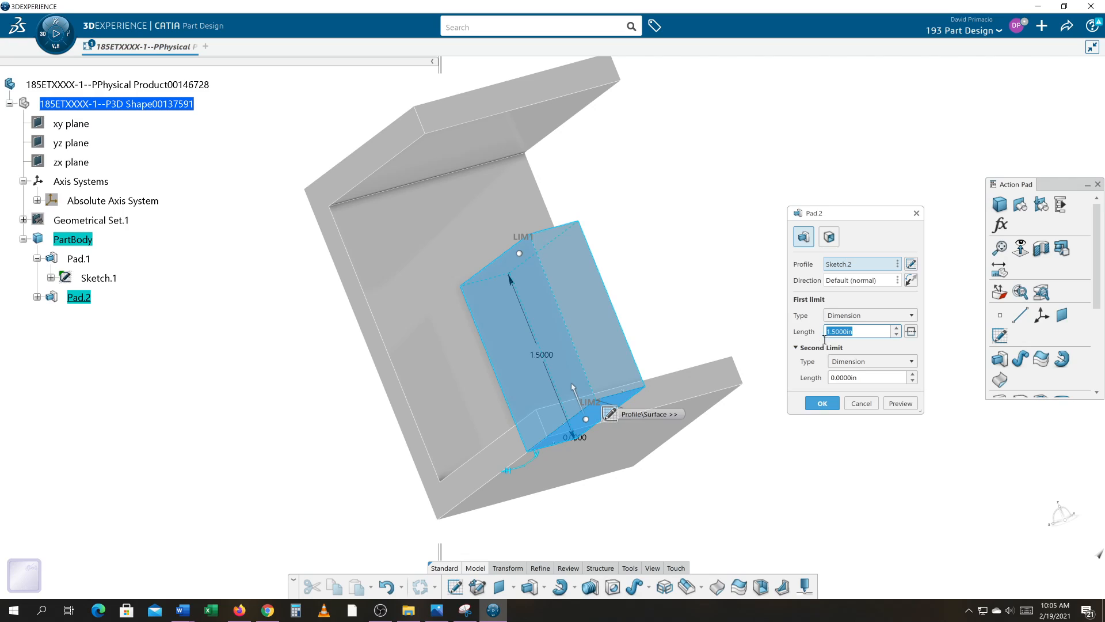
click(857, 316)
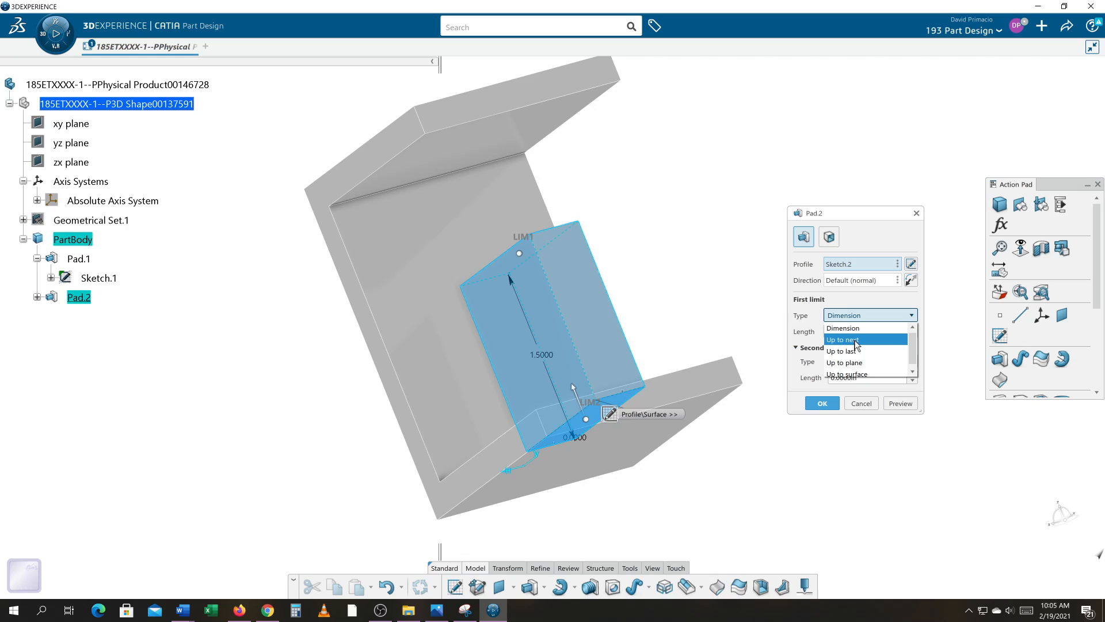
click(856, 341)
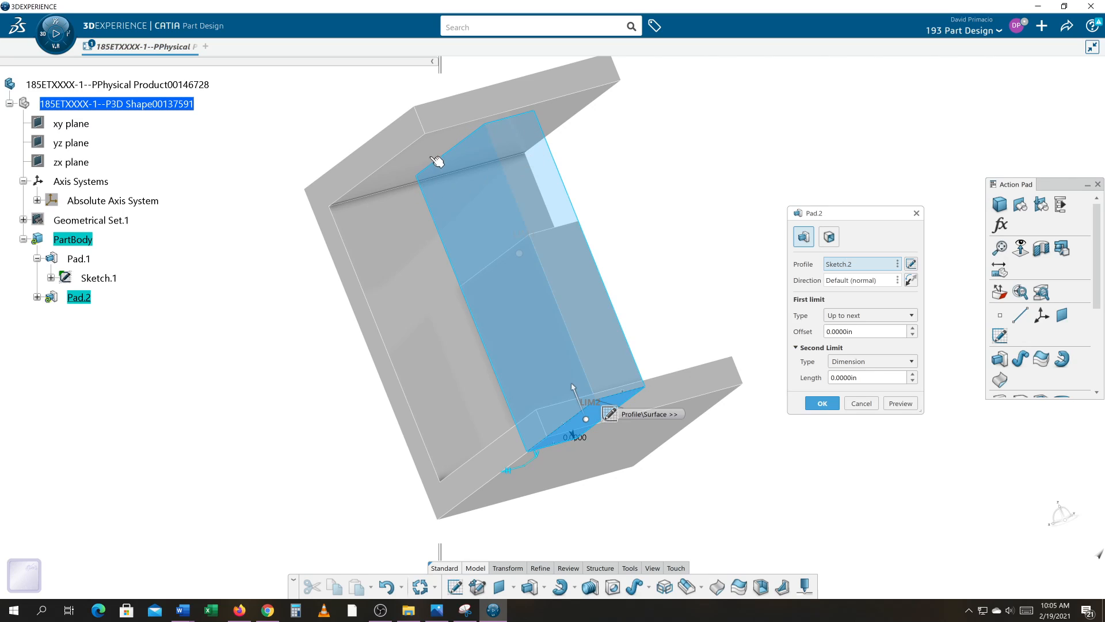
click(823, 405)
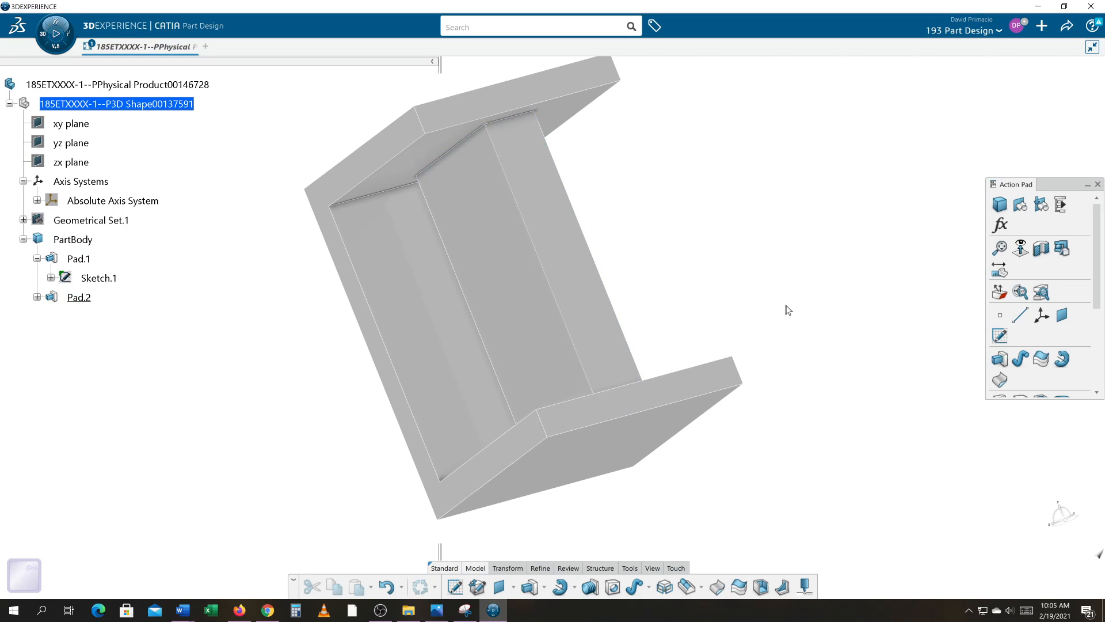
middle_drag(788, 310, 684, 449)
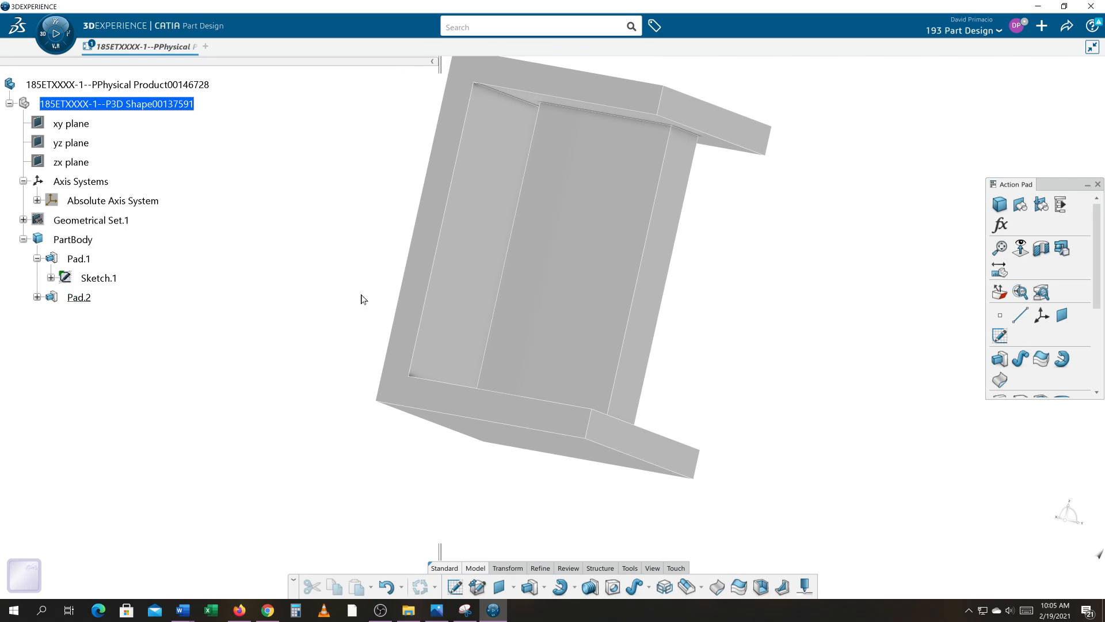
middle_drag(412, 328, 380, 425)
middle_drag(821, 451, 748, 515)
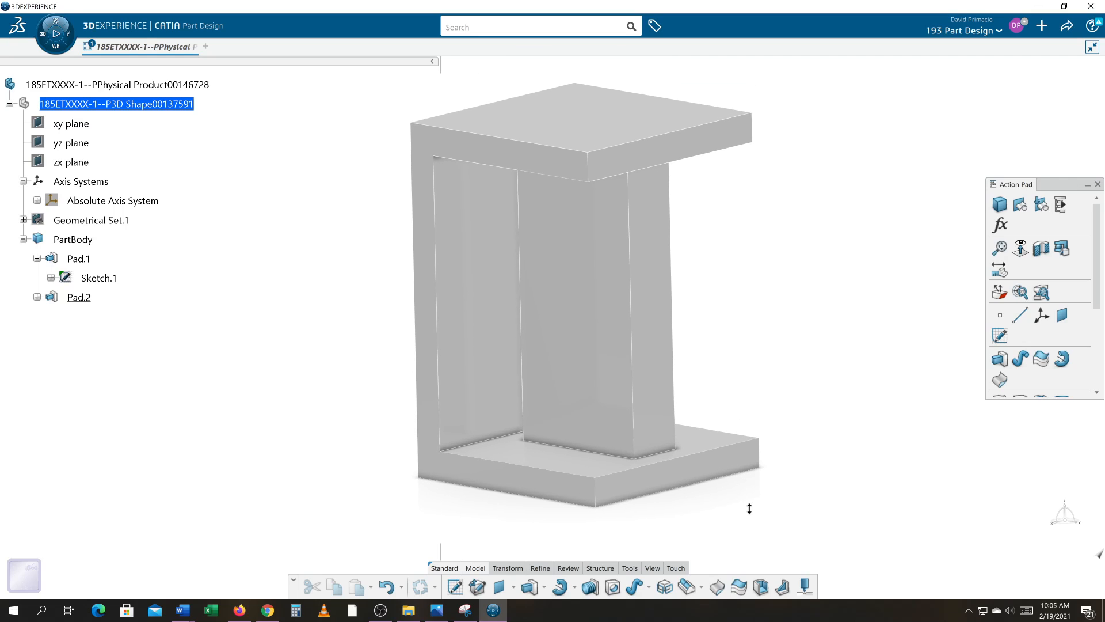
In the C-shaped profile sketch, set the outer height above the horizontal axis to 2.5 in and exit the sketch.
double_click(99, 278)
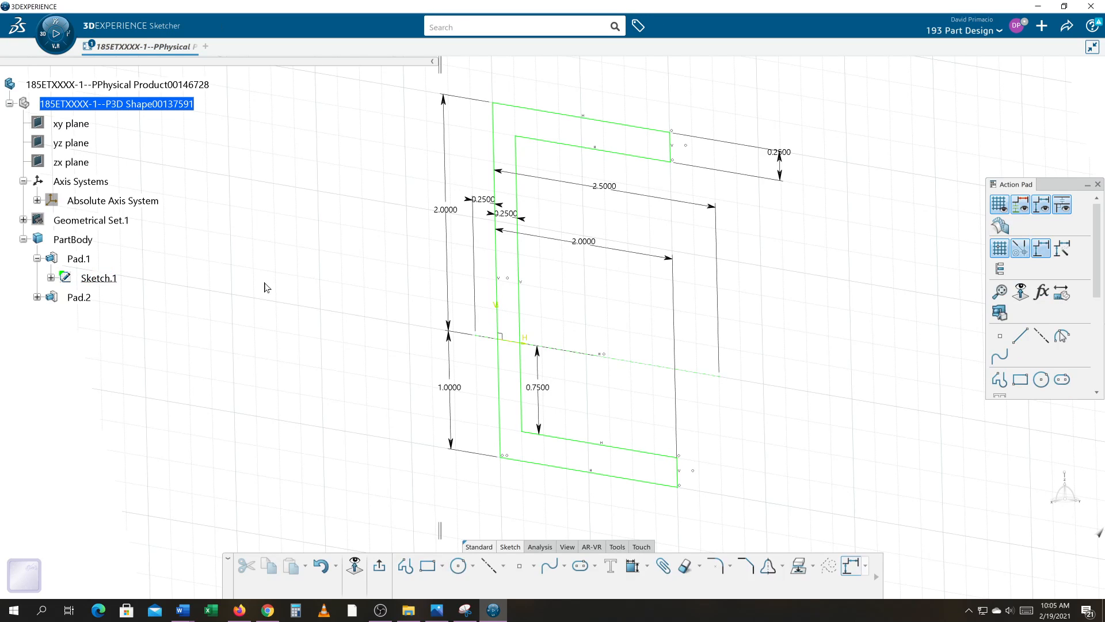
double_click(445, 210)
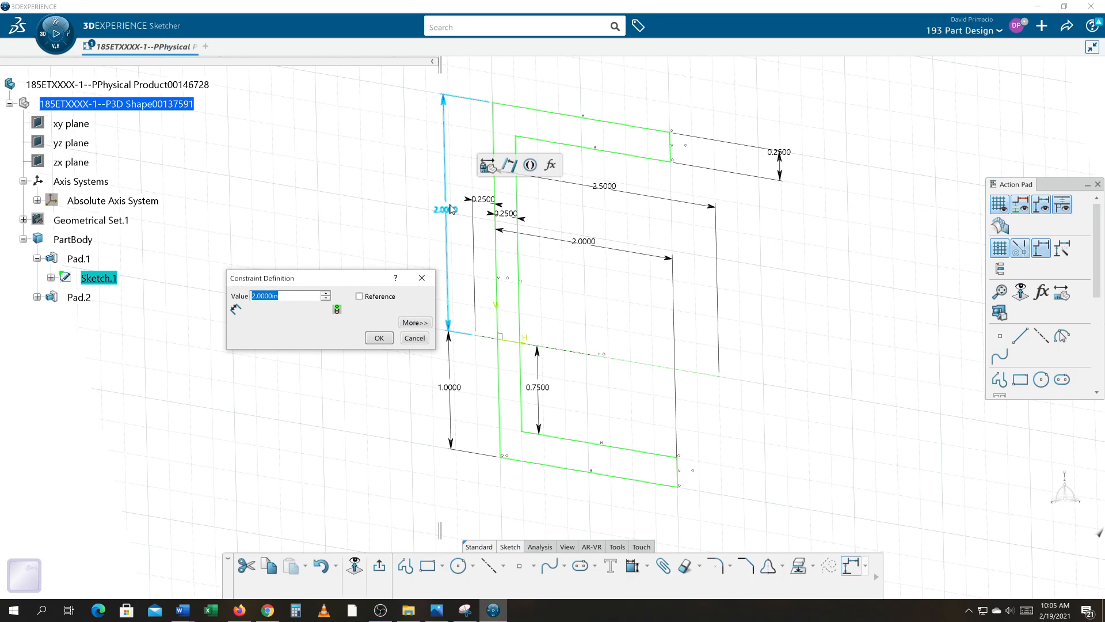
text(2.5)
key(Return)
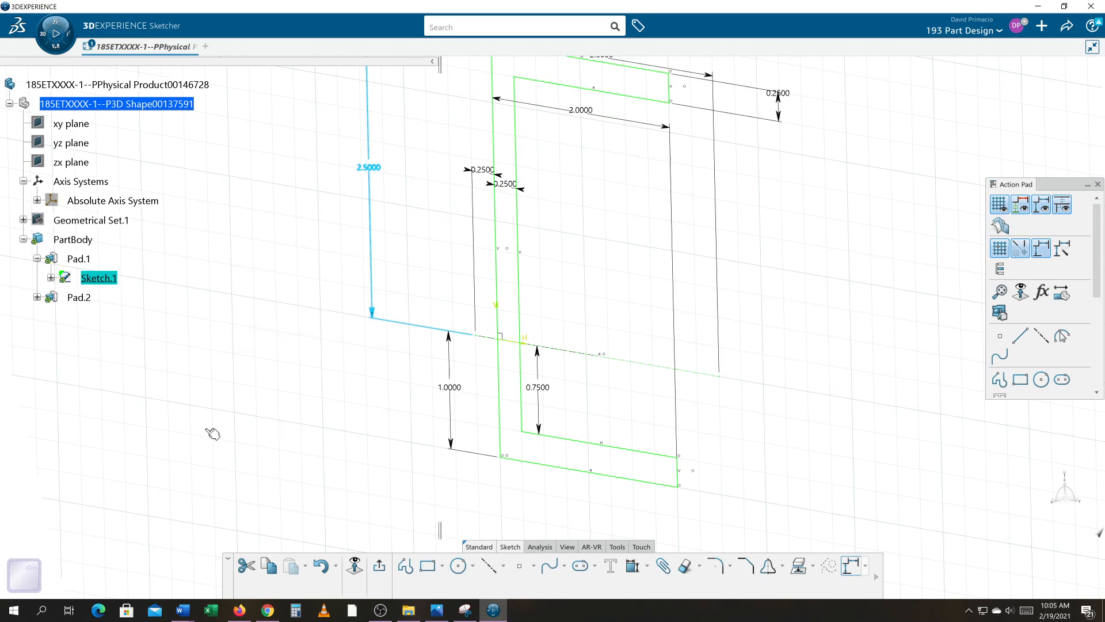
click(378, 565)
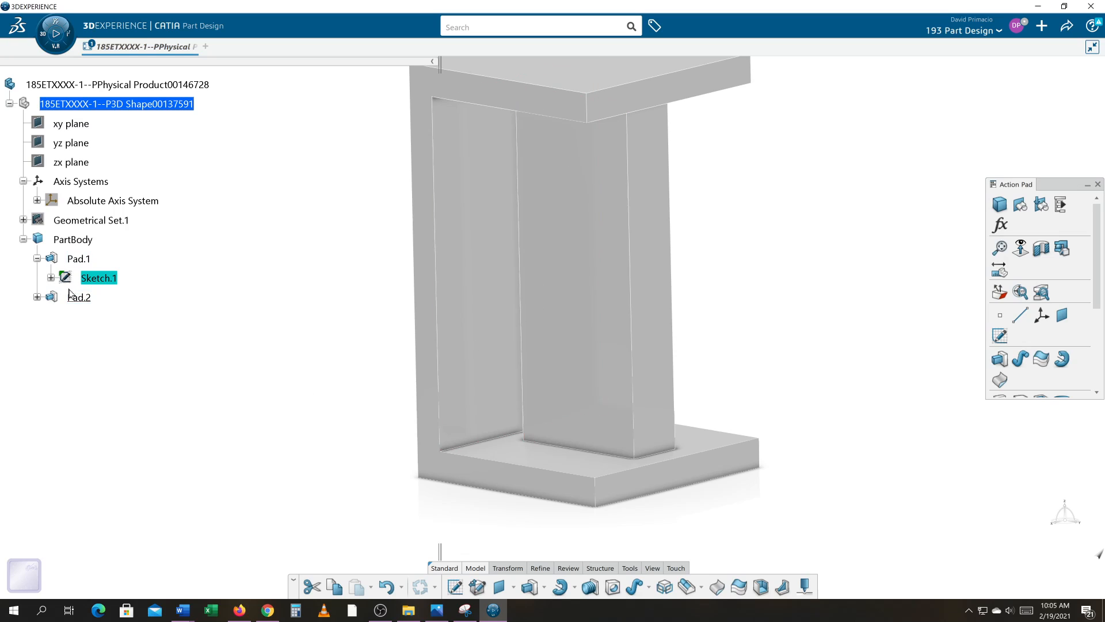
Reopen the C-shaped profile sketch and link the outer height below the horizontal axis by formula to the height dimension above it.
double_click(93, 280)
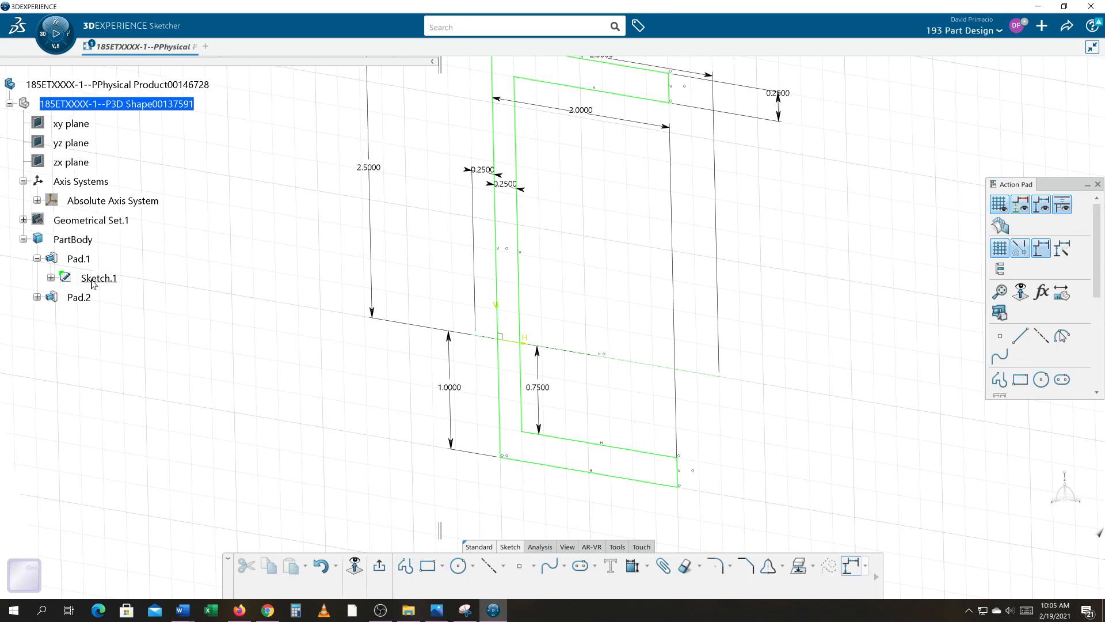
double_click(457, 387)
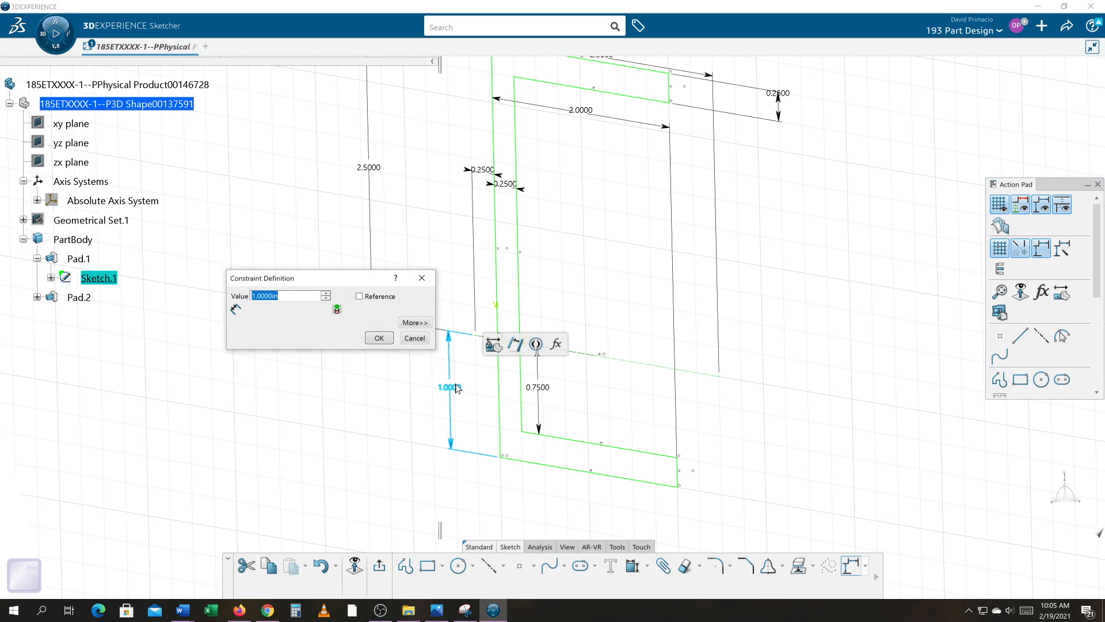
text(=)
click(357, 171)
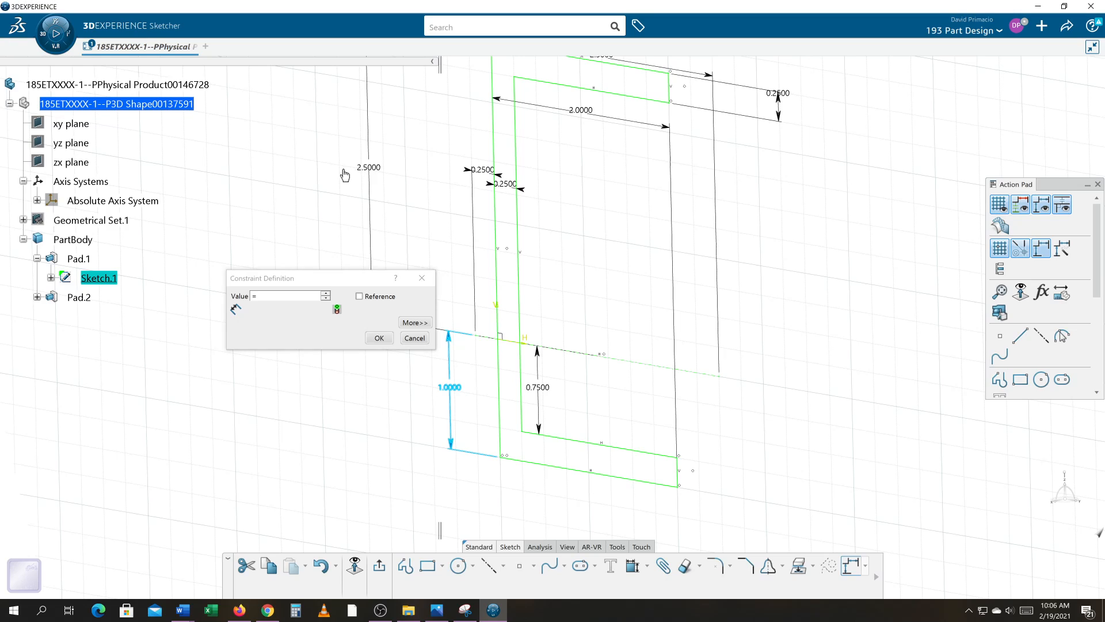
click(377, 338)
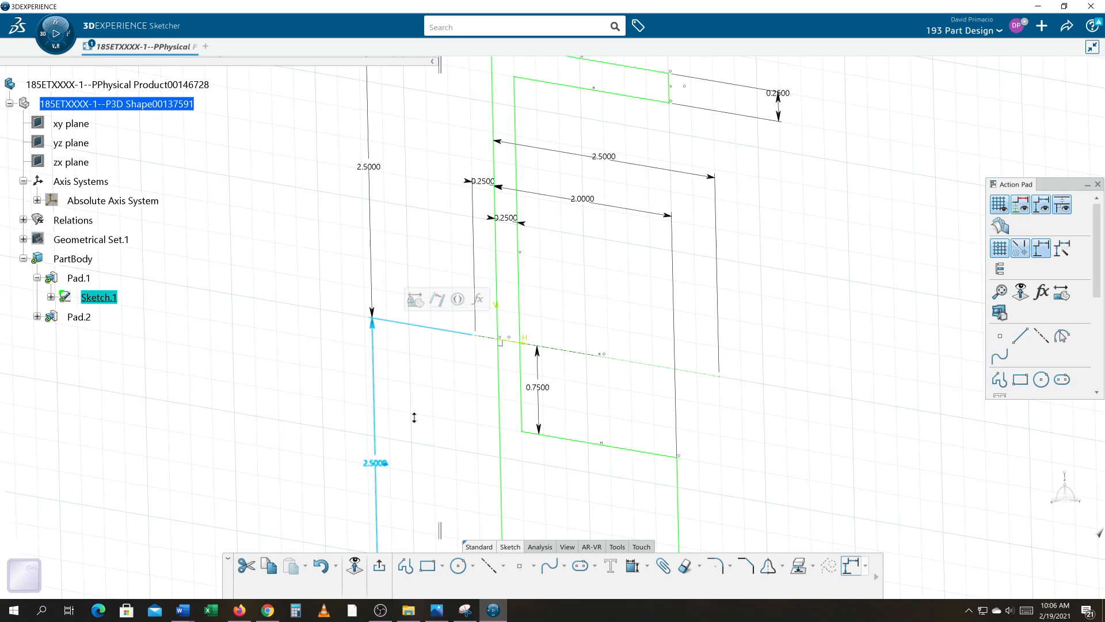
middle_drag(414, 417, 418, 452)
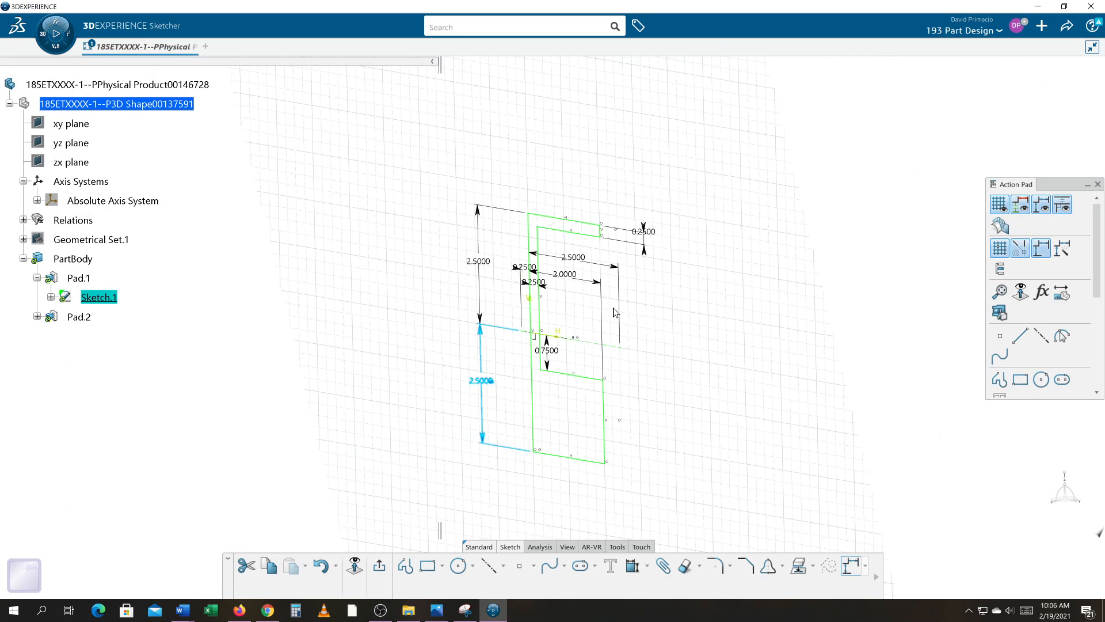
Replace the 0.75 in dimension with a 0.25 in length constraint on the lower flange's end edge, and exit the sketch.
click(548, 358)
key(Delete)
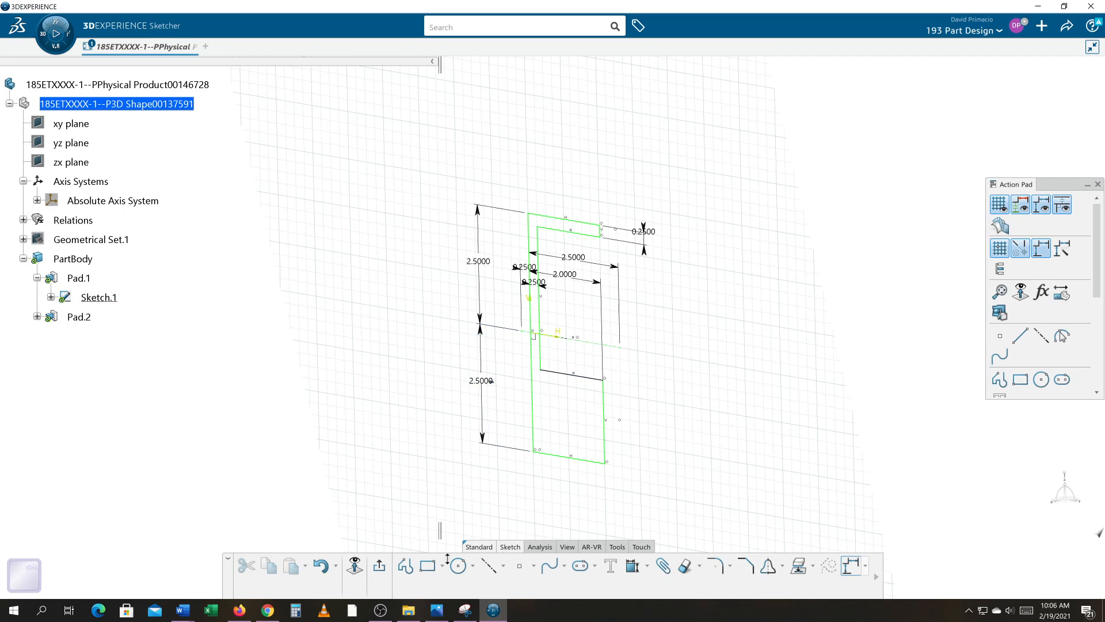
click(633, 567)
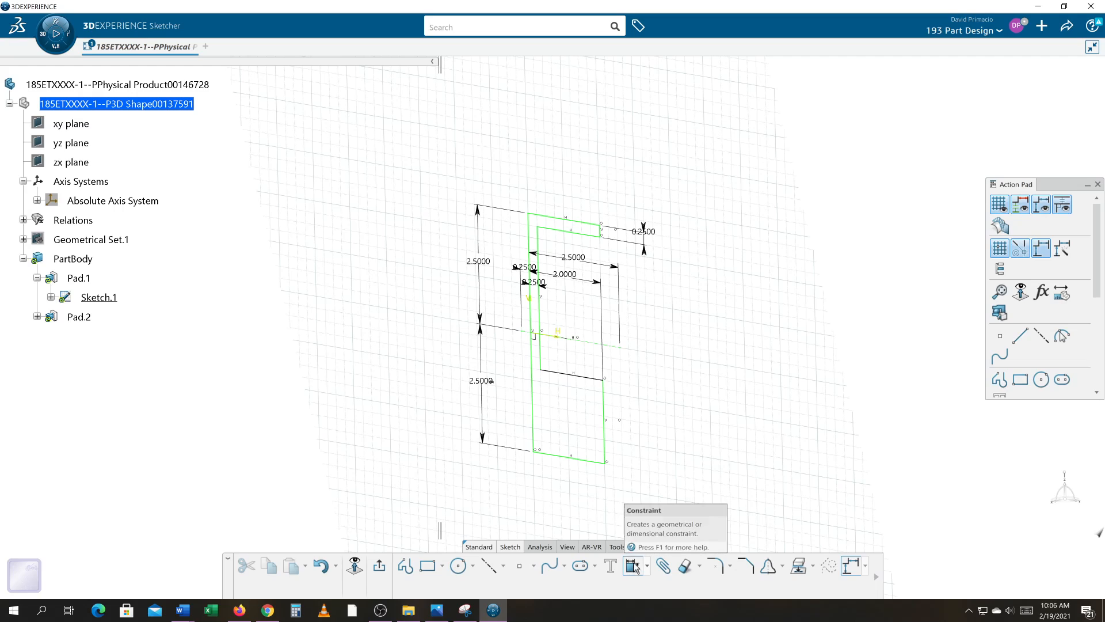
click(629, 450)
click(646, 460)
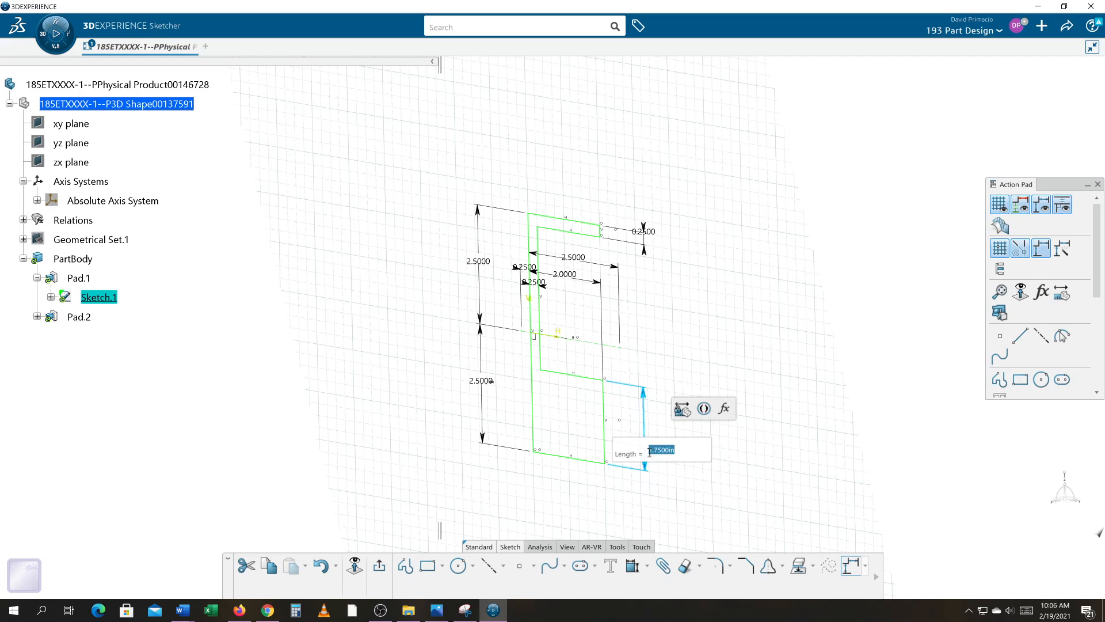
text(0.25)
key(Return)
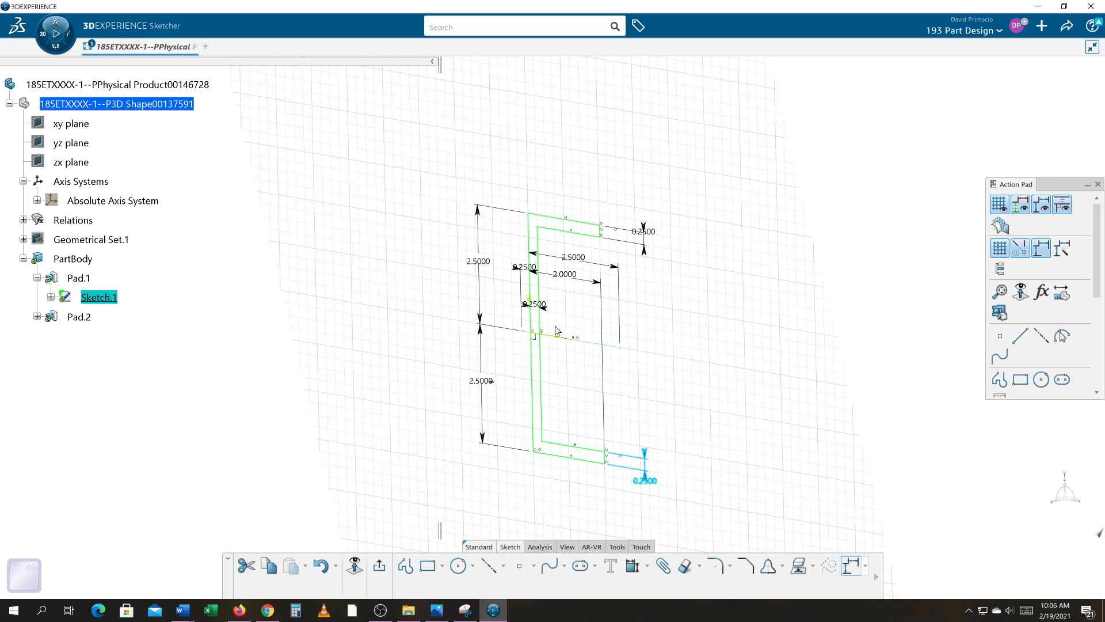
click(373, 565)
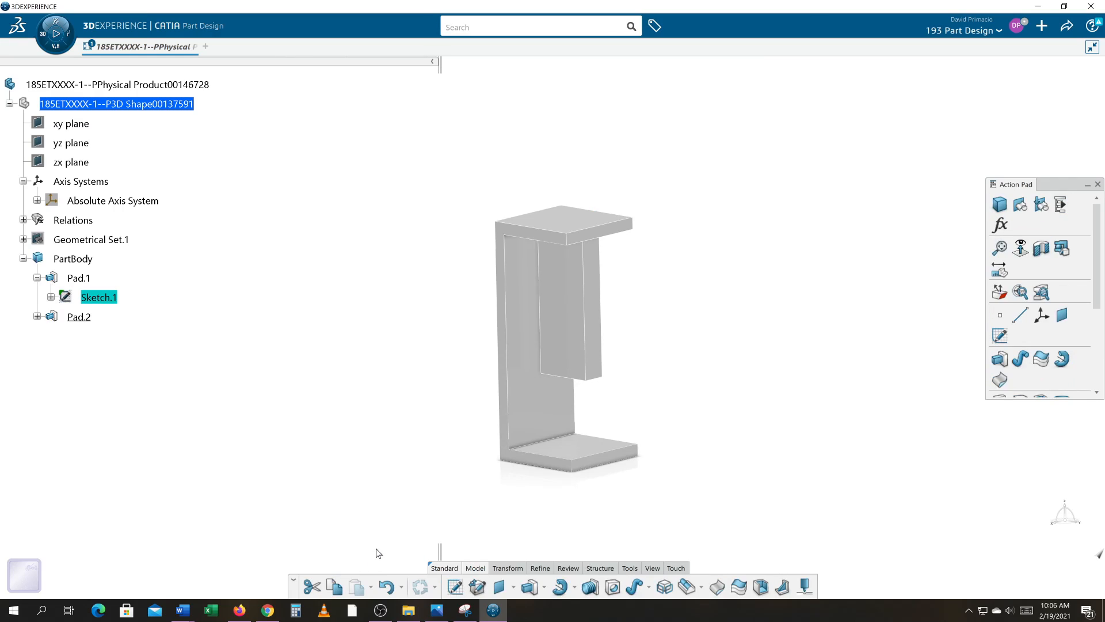
middle_drag(435, 436, 414, 417)
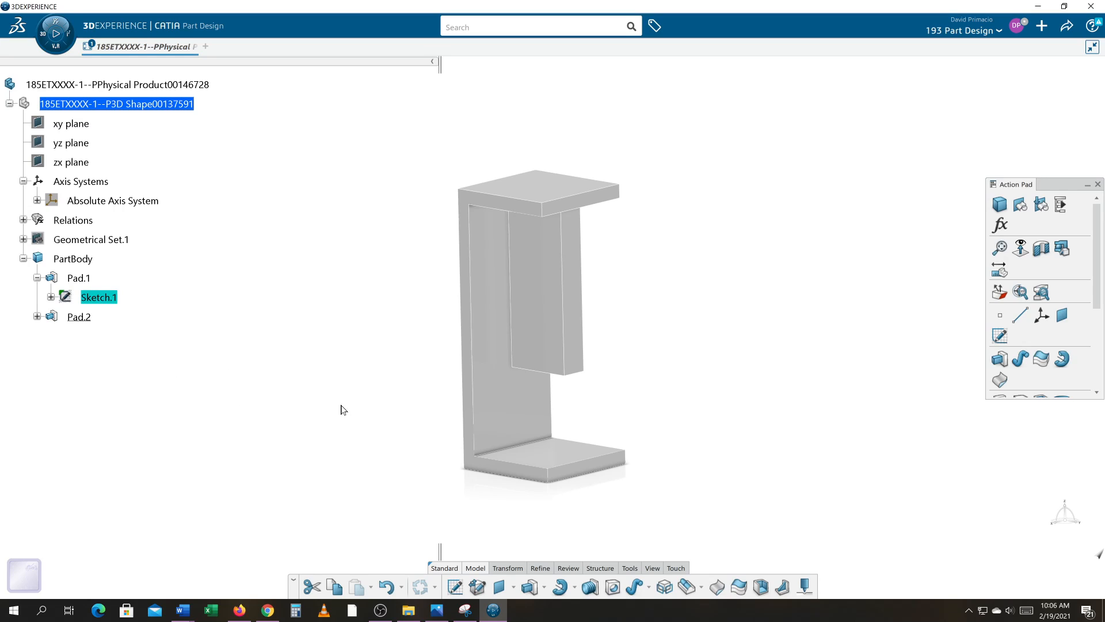
ctrl+middle_drag(346, 392, 324, 375)
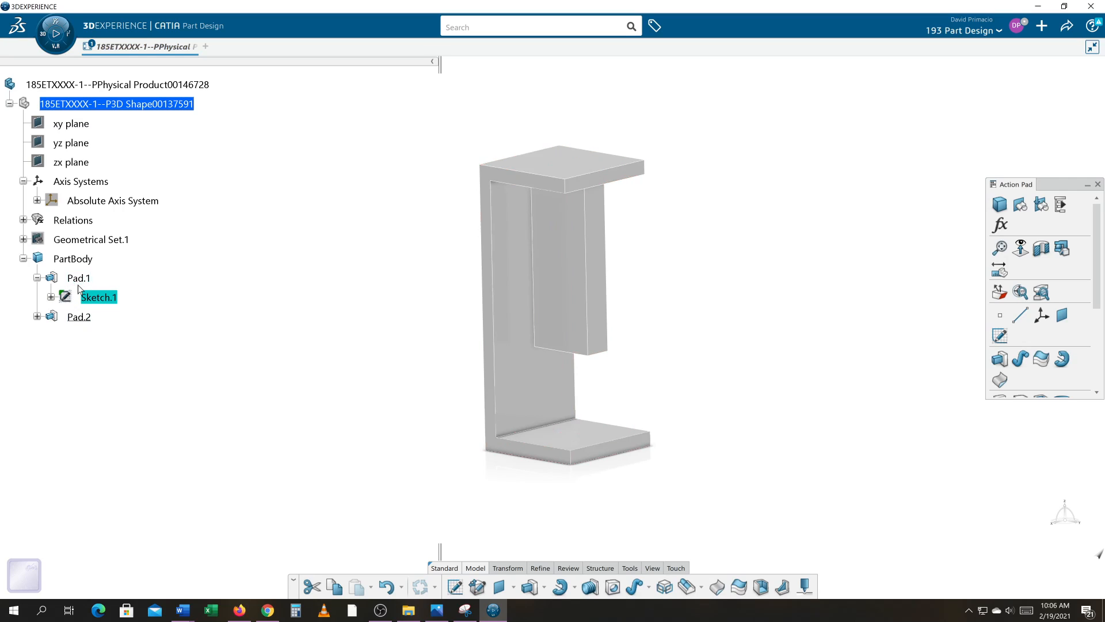
Edit the inner block's pad, change its second limit type to Up to next, and apply the change.
double_click(80, 318)
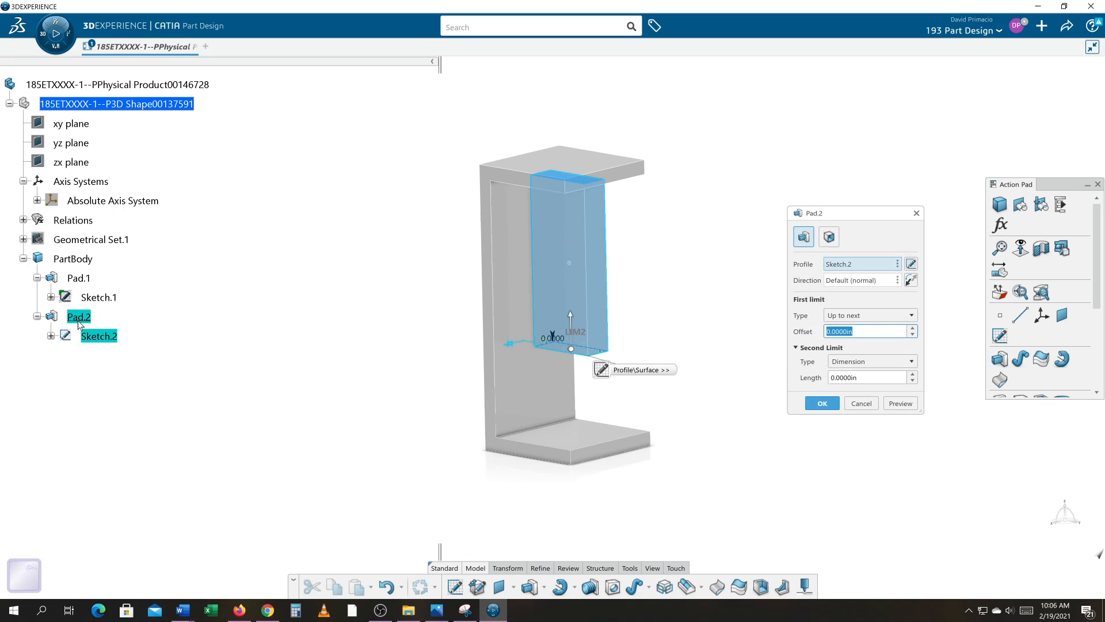
middle_drag(330, 465, 329, 464)
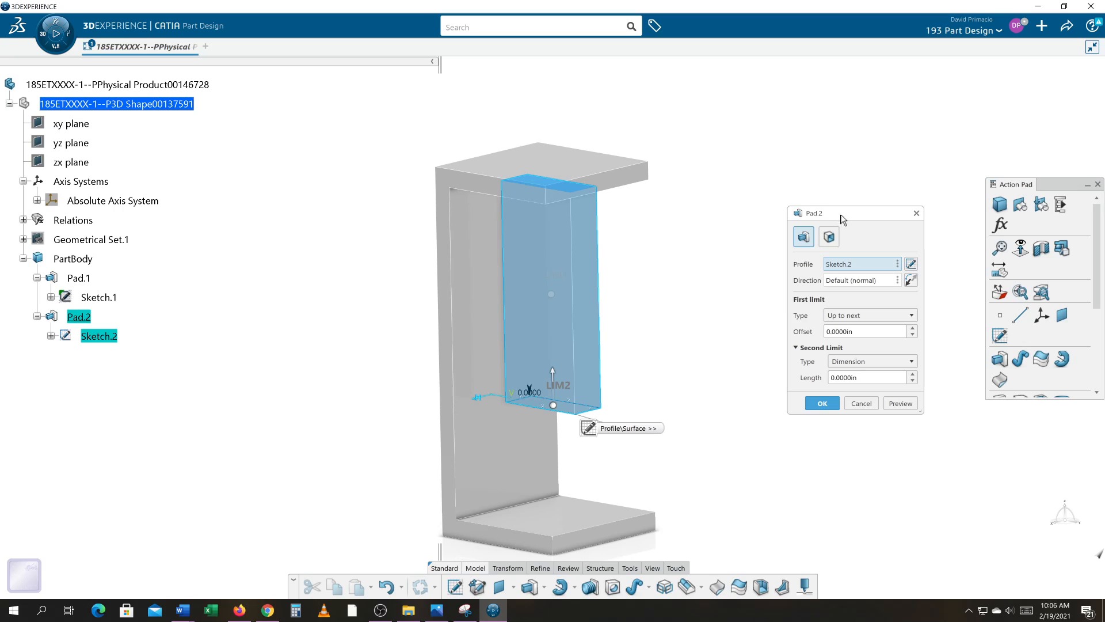
drag(841, 218, 809, 187)
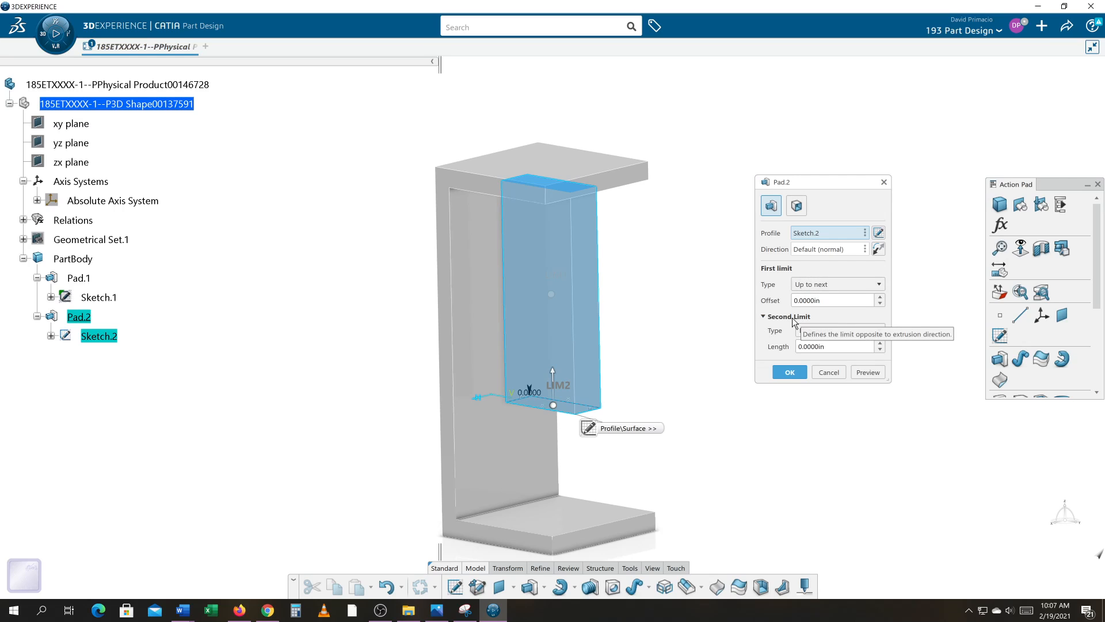
click(813, 330)
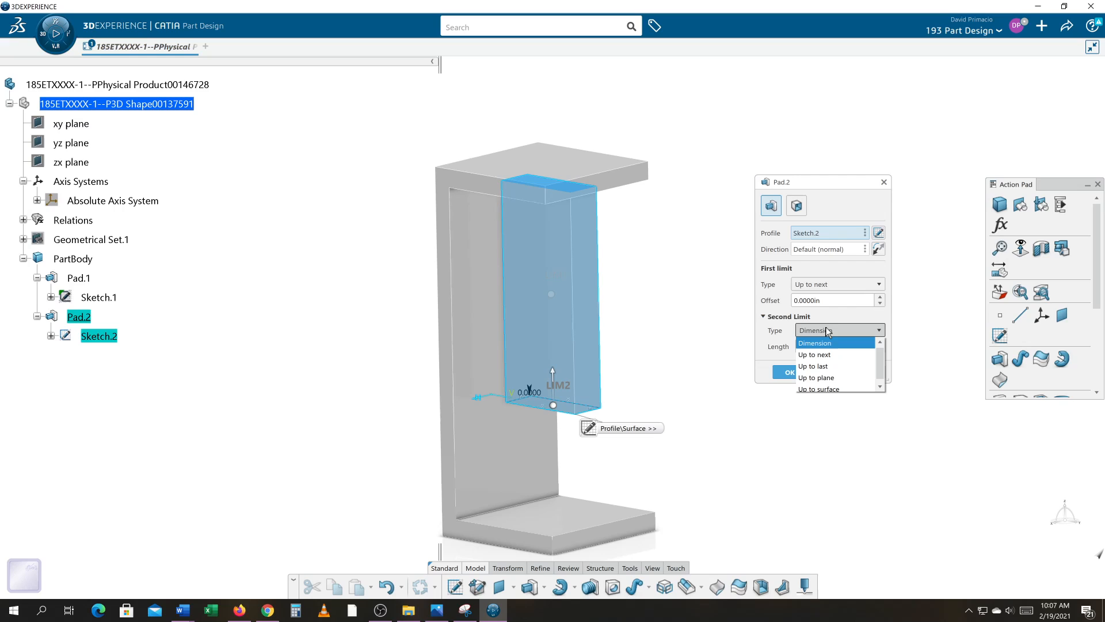
click(826, 360)
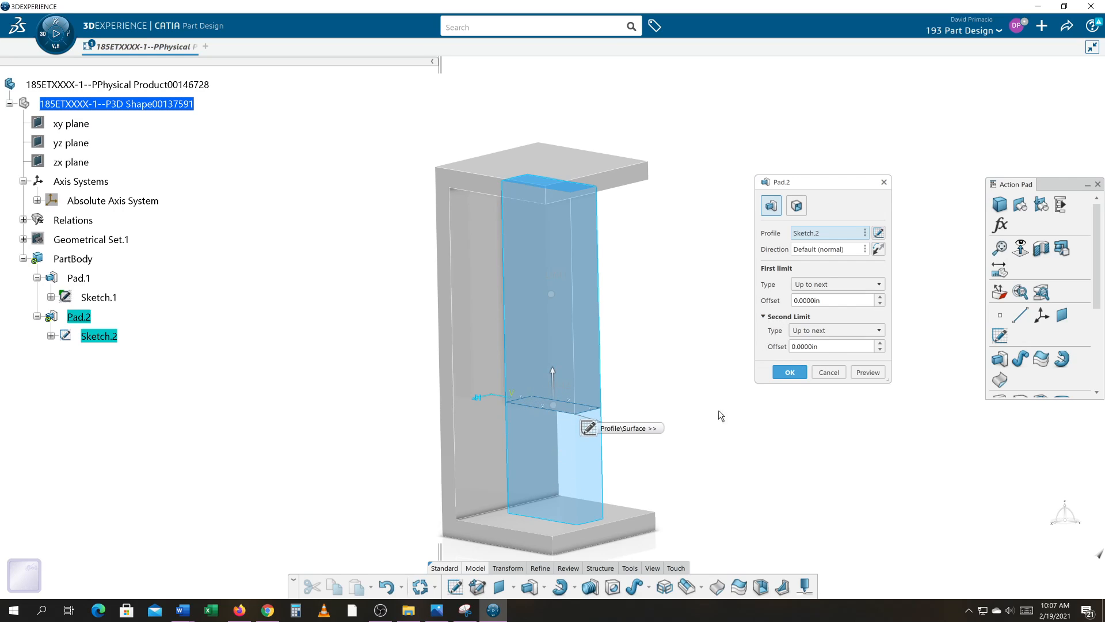
click(787, 373)
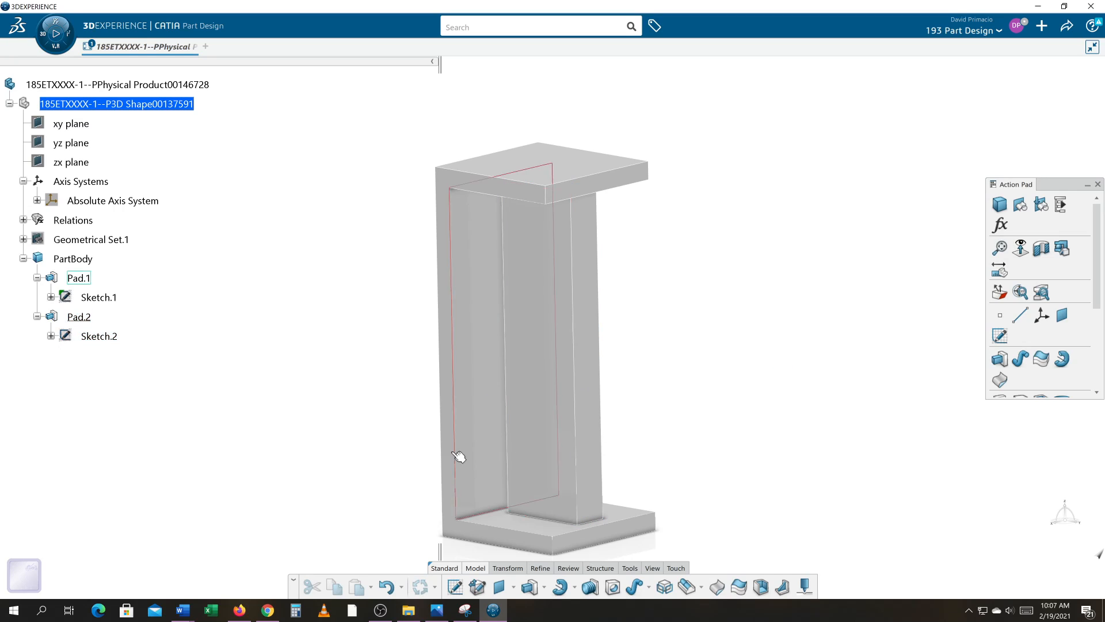
In the C-shaped profile sketch, set the outer height above the horizontal axis to 1 in and exit the sketch.
double_click(109, 299)
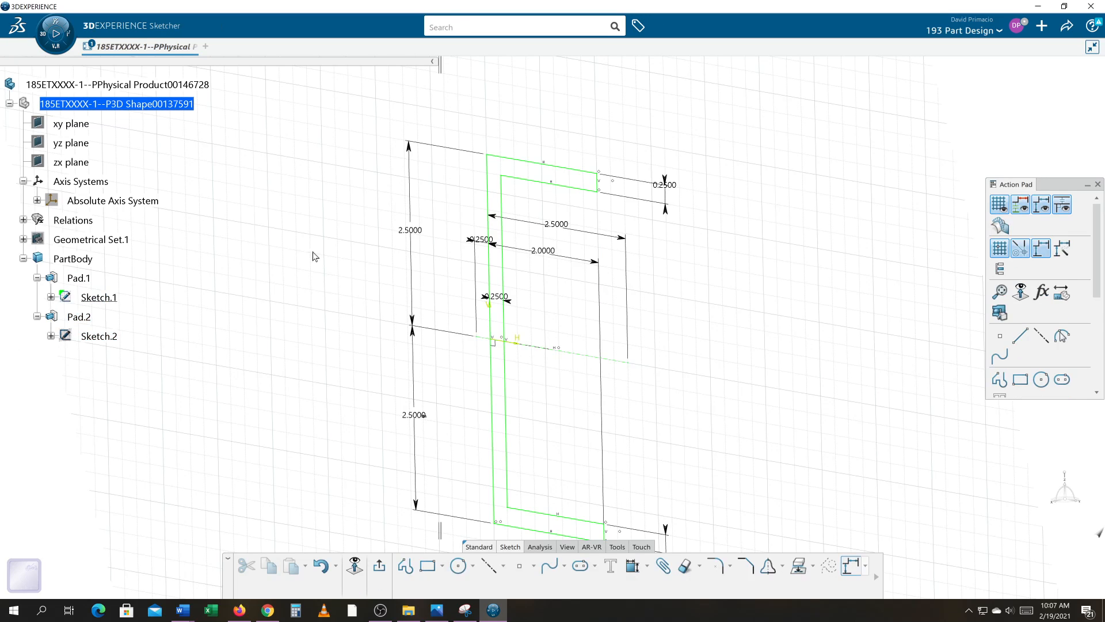
double_click(411, 229)
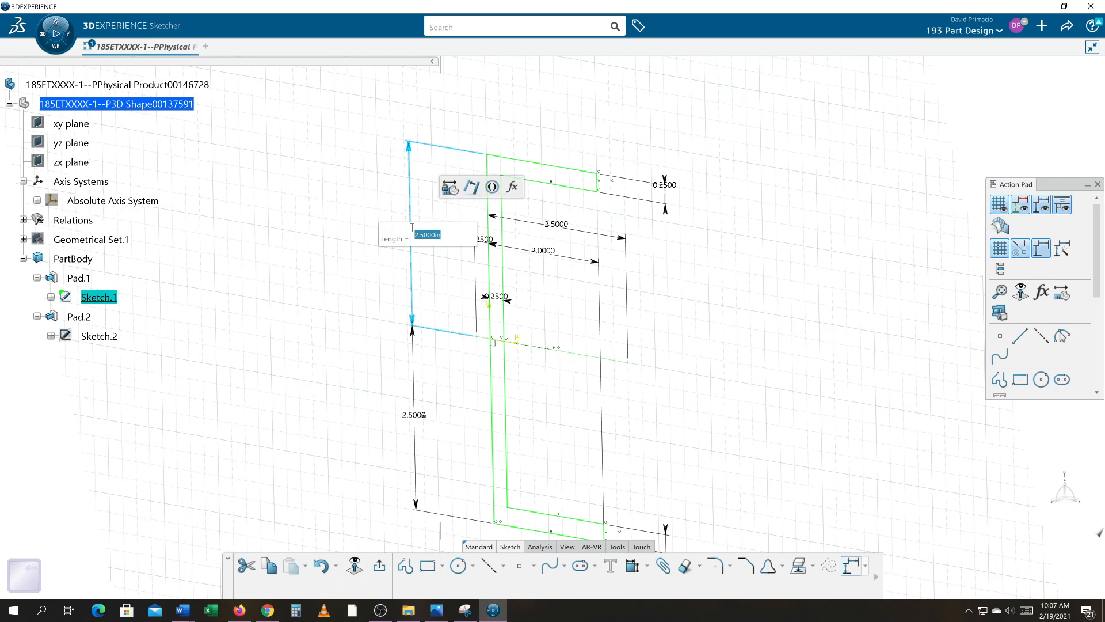
text(1)
key(Return)
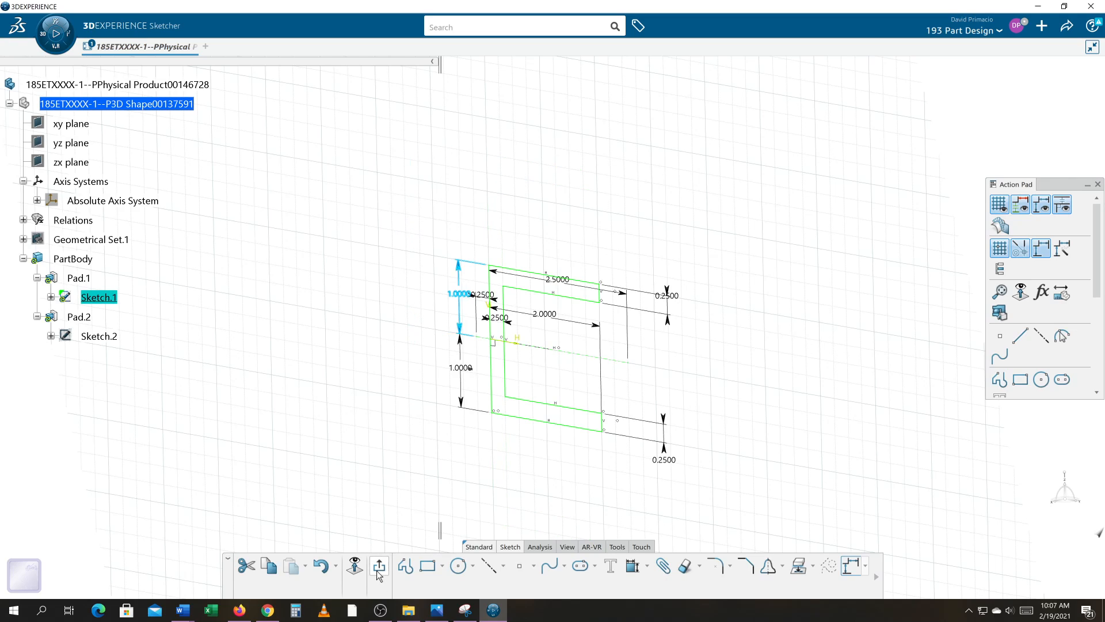
click(379, 567)
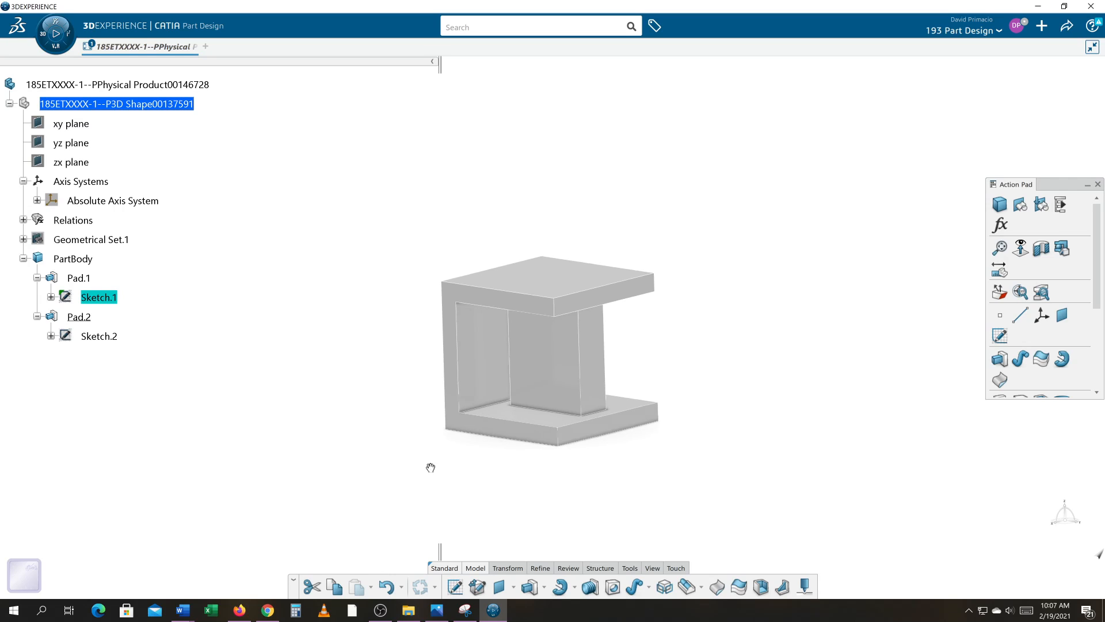
middle_drag(431, 467, 468, 446)
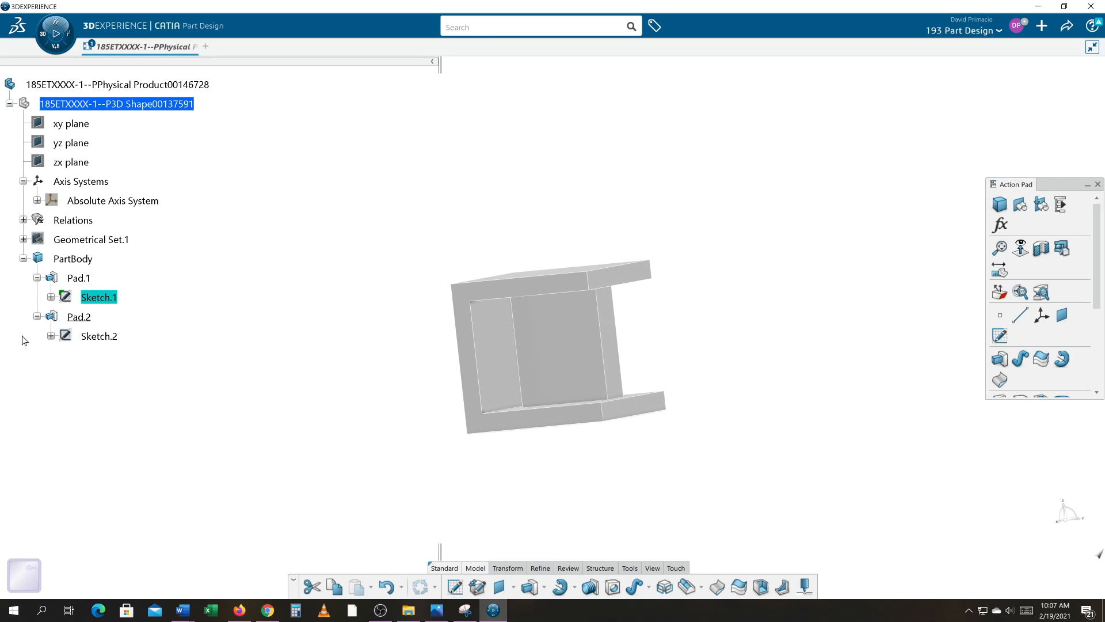
Reopen the C-shaped profile sketch, set the outer height above the horizontal axis to 3 in, and exit the sketch.
double_click(92, 298)
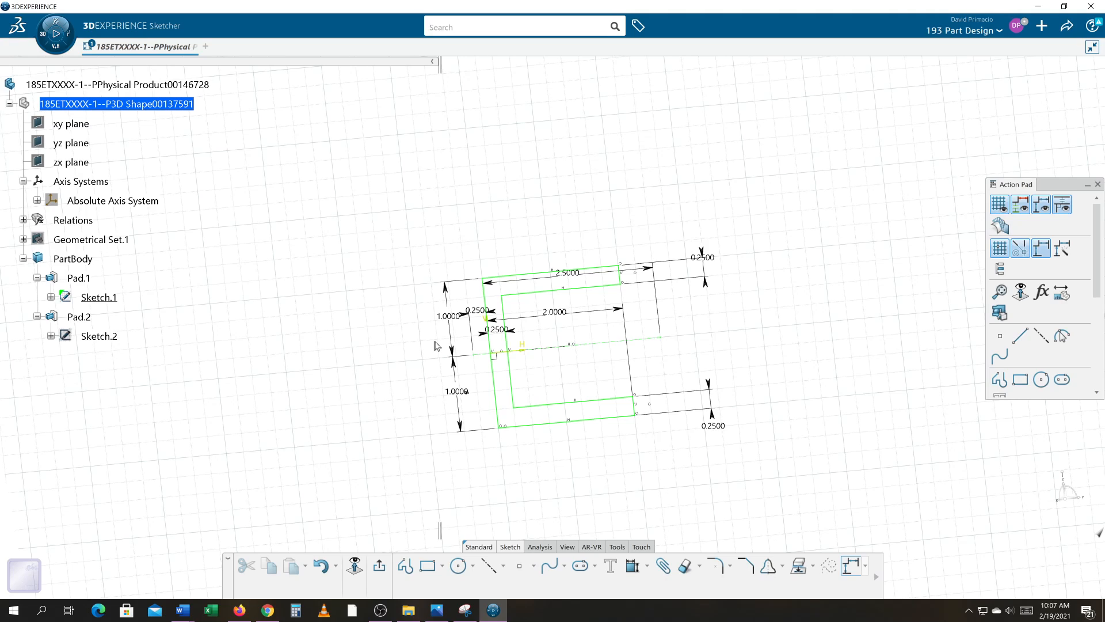
double_click(452, 317)
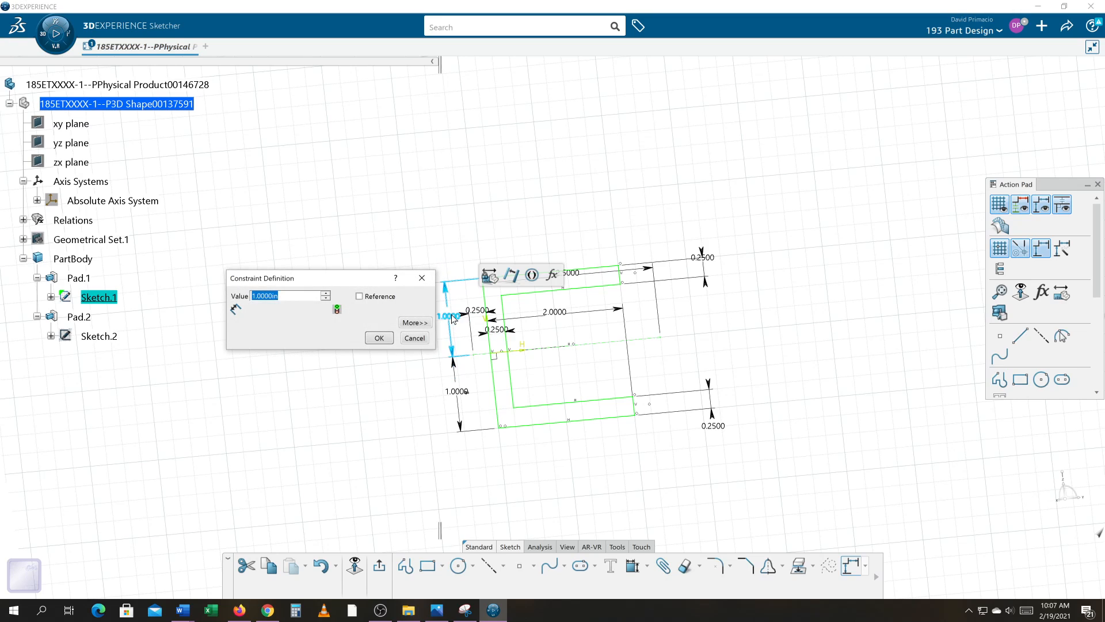
text(3)
key(Return)
click(378, 569)
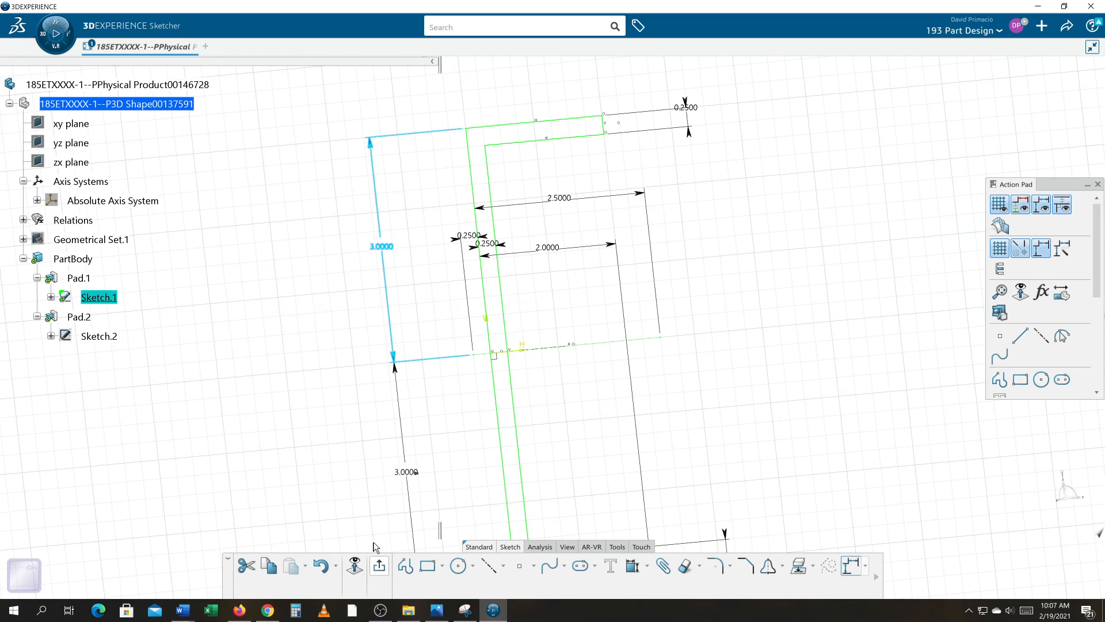
middle_drag(418, 413, 429, 467)
middle_drag(677, 409, 752, 353)
middle_drag(467, 441, 400, 439)
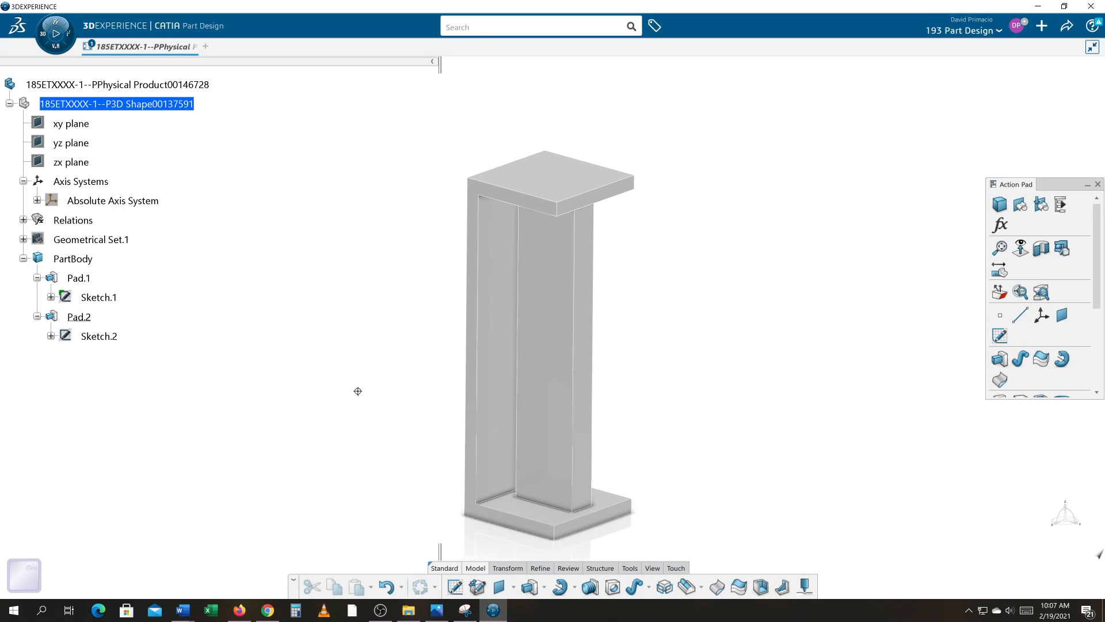
middle_drag(357, 390, 223, 378)
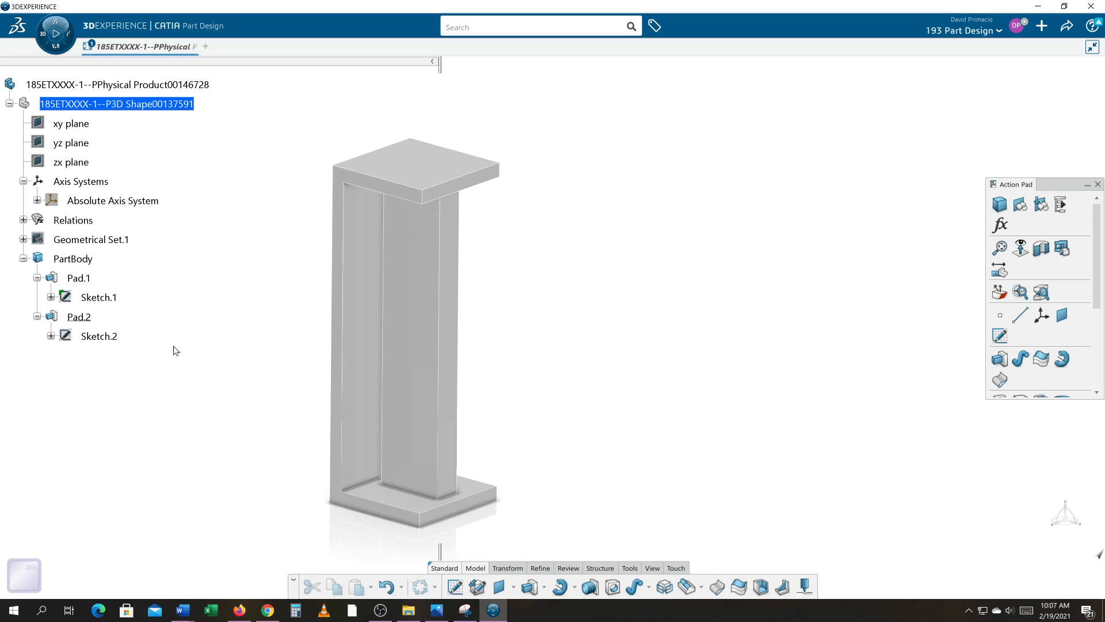
Review the first and second limit types and offsets in the inner block's pad definition.
double_click(78, 317)
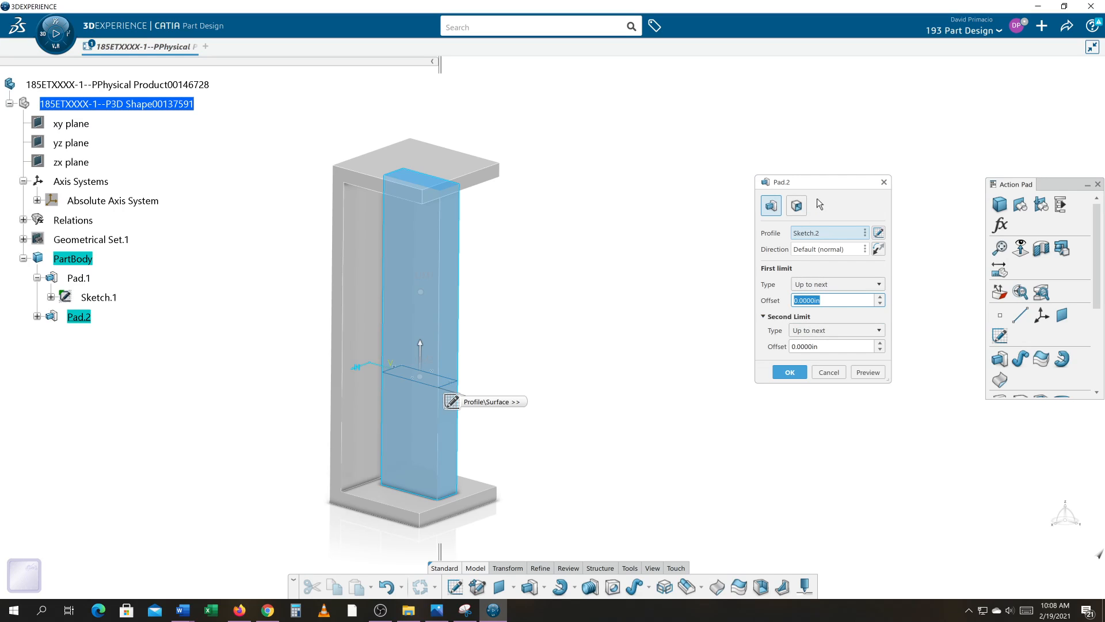
drag(819, 186, 627, 112)
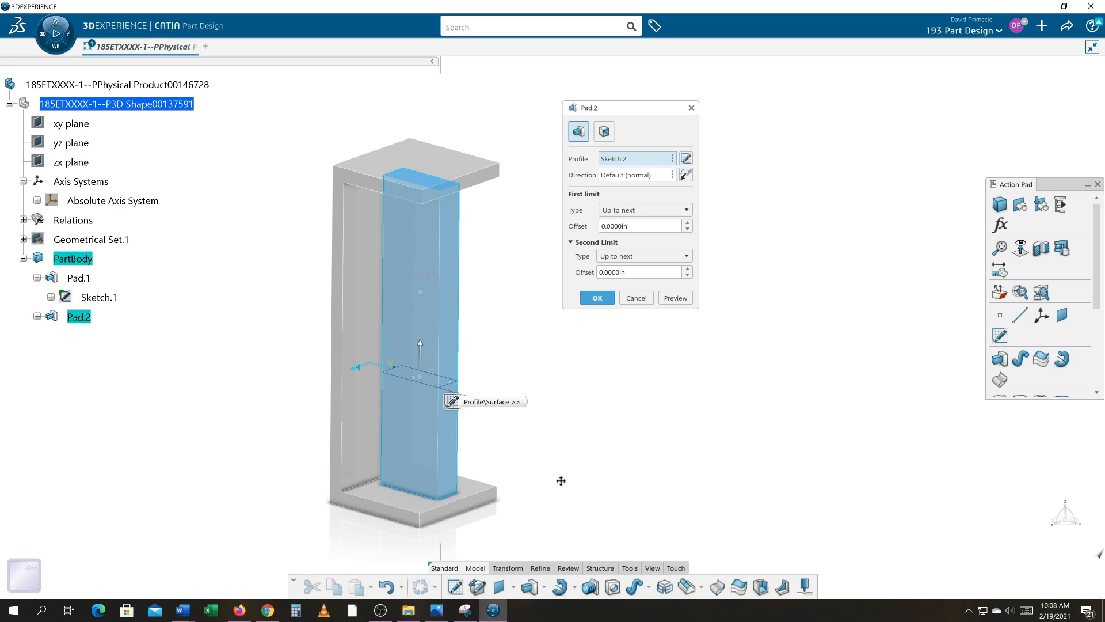
middle_drag(561, 481, 506, 513)
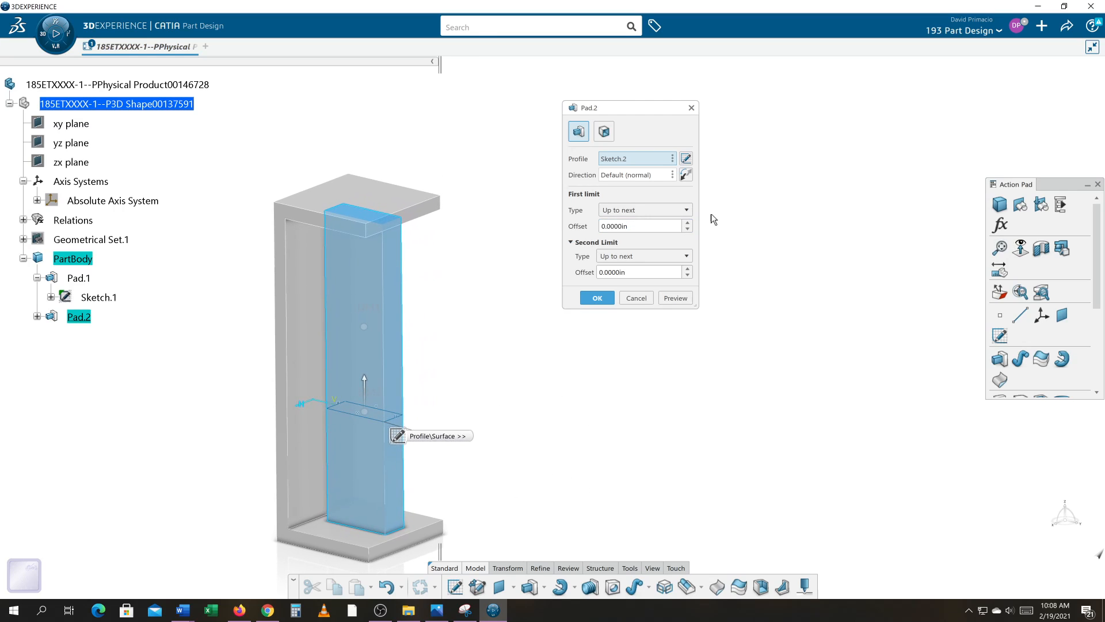
drag(622, 108, 556, 88)
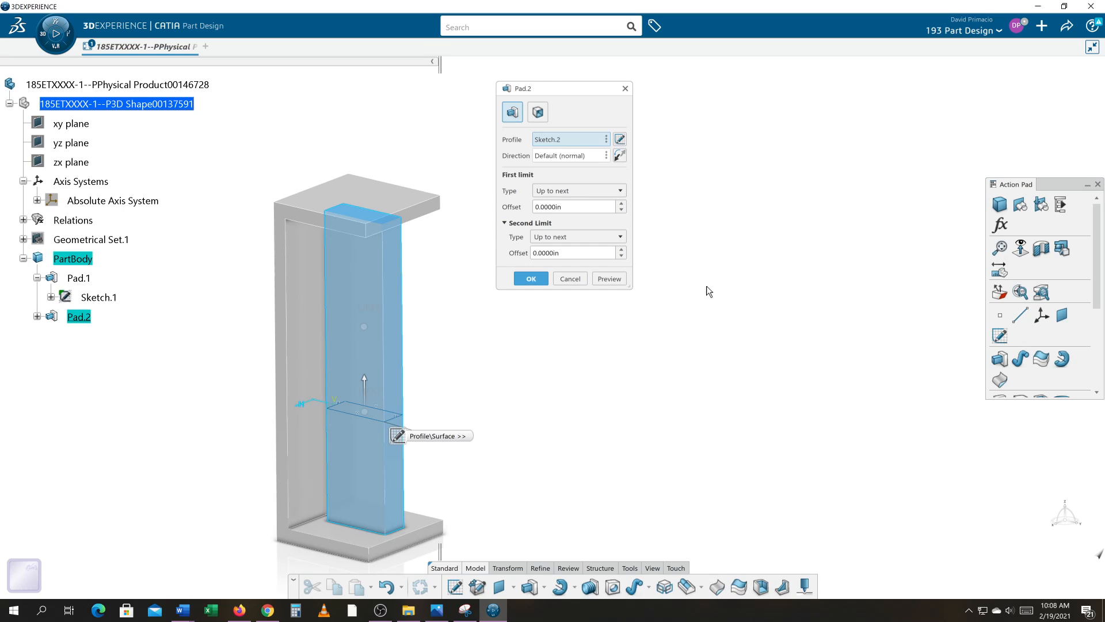
click(530, 279)
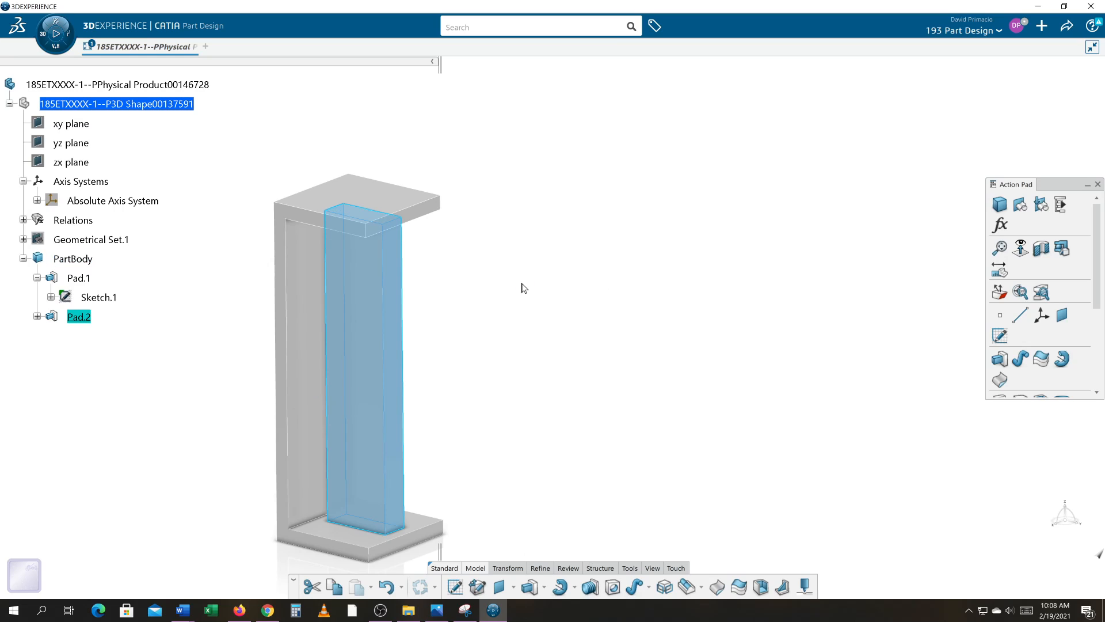
double_click(78, 317)
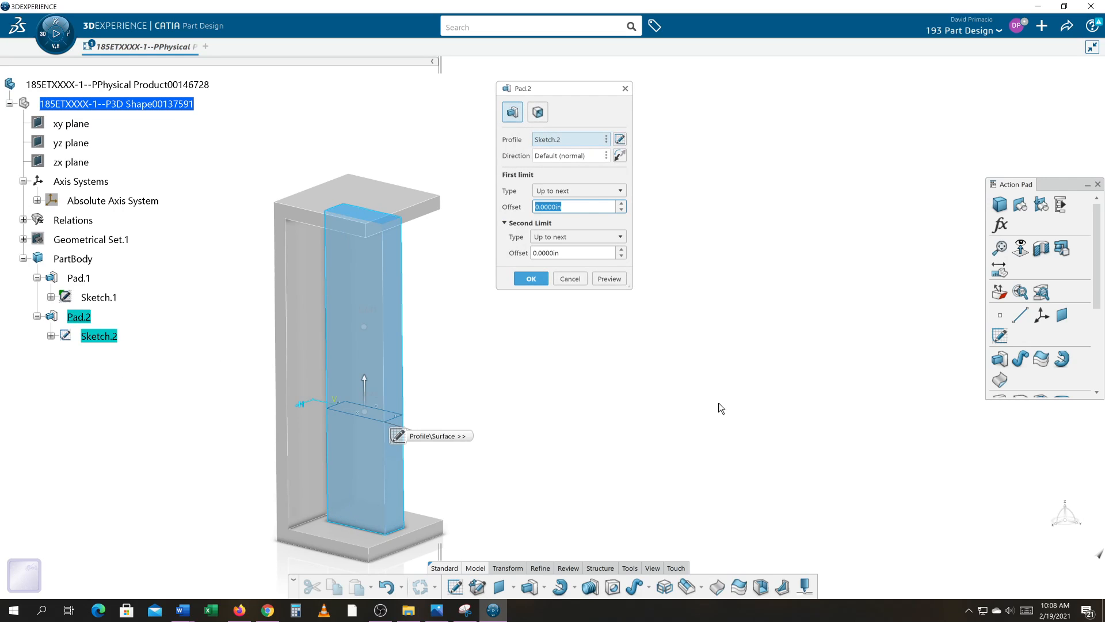
key(alt+Tab)
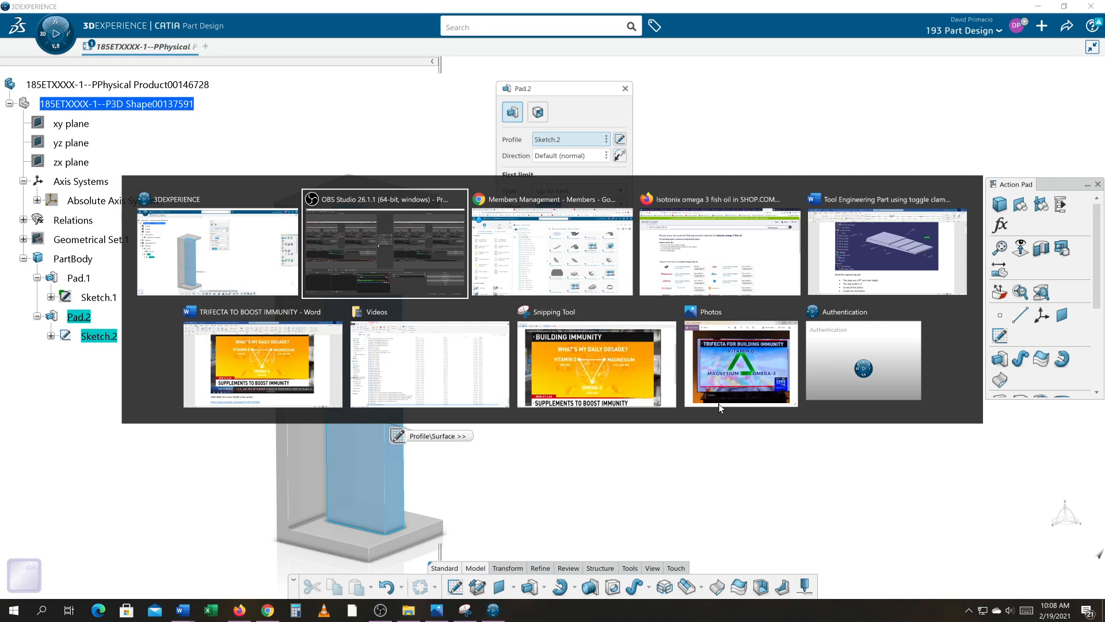